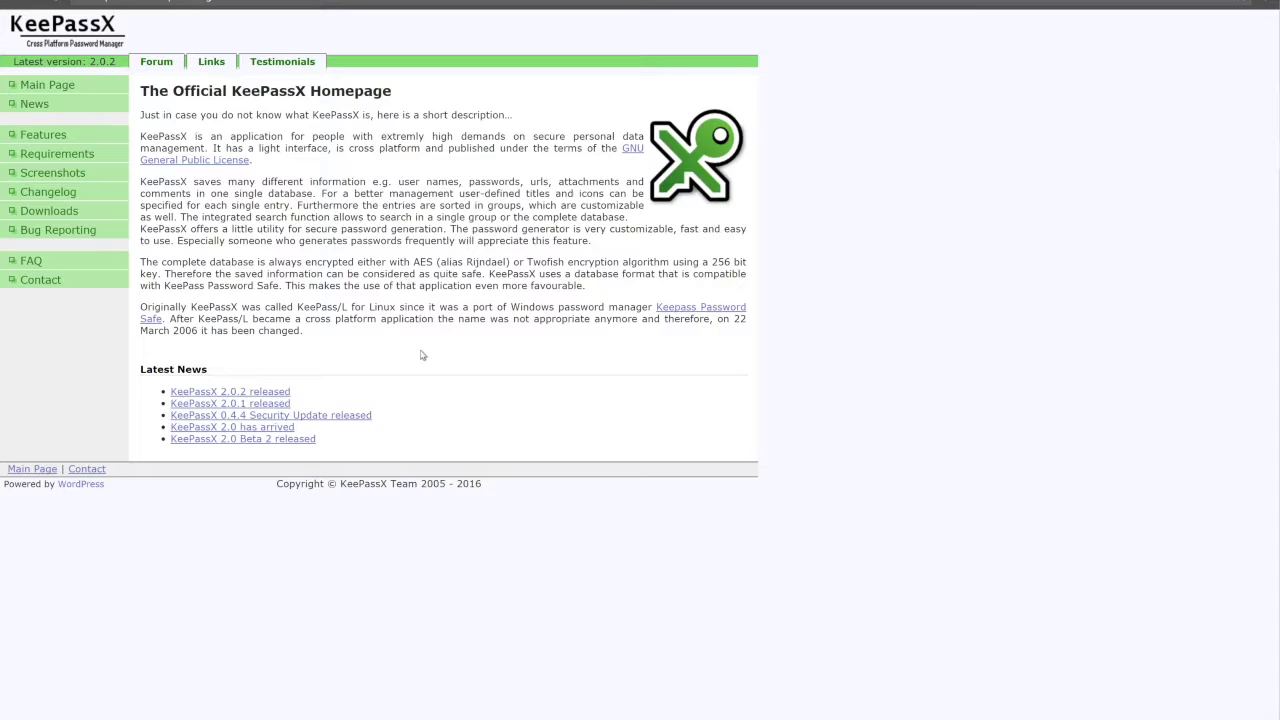
Download the KeePassX 2.0.2 Windows ZIP bundle from the KeePassX Downloads page.
click(71, 218)
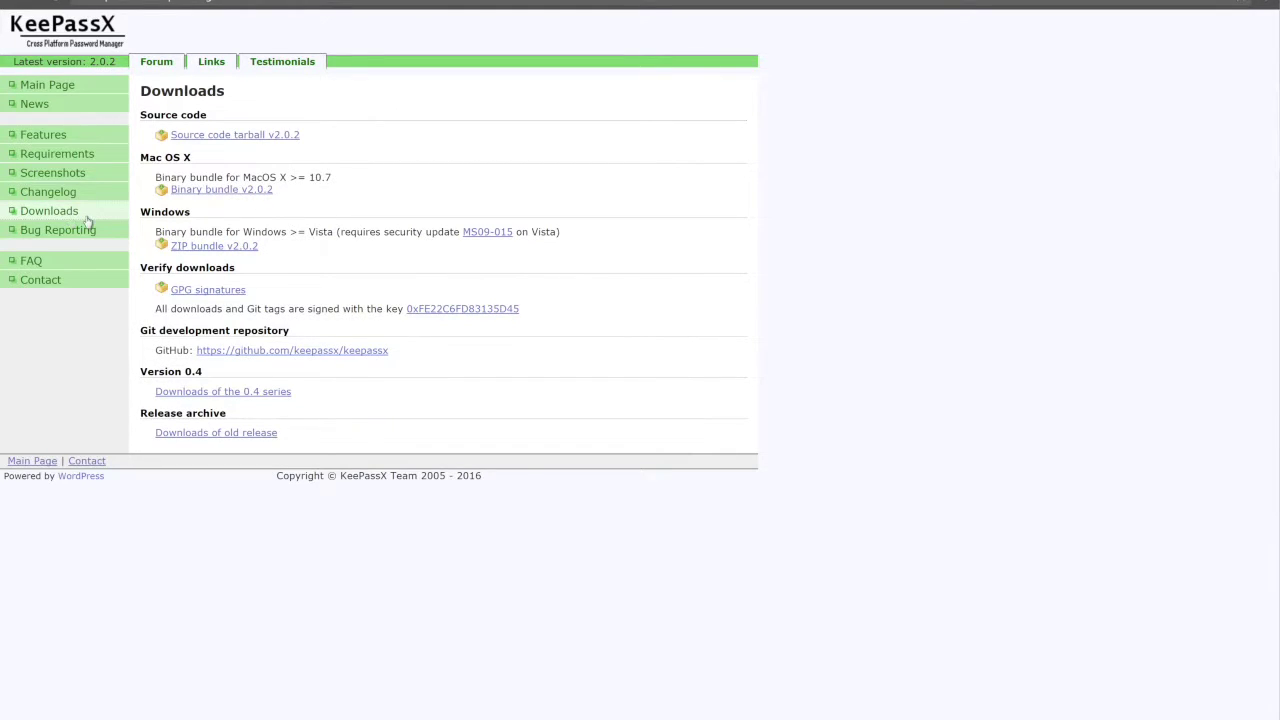
click(248, 248)
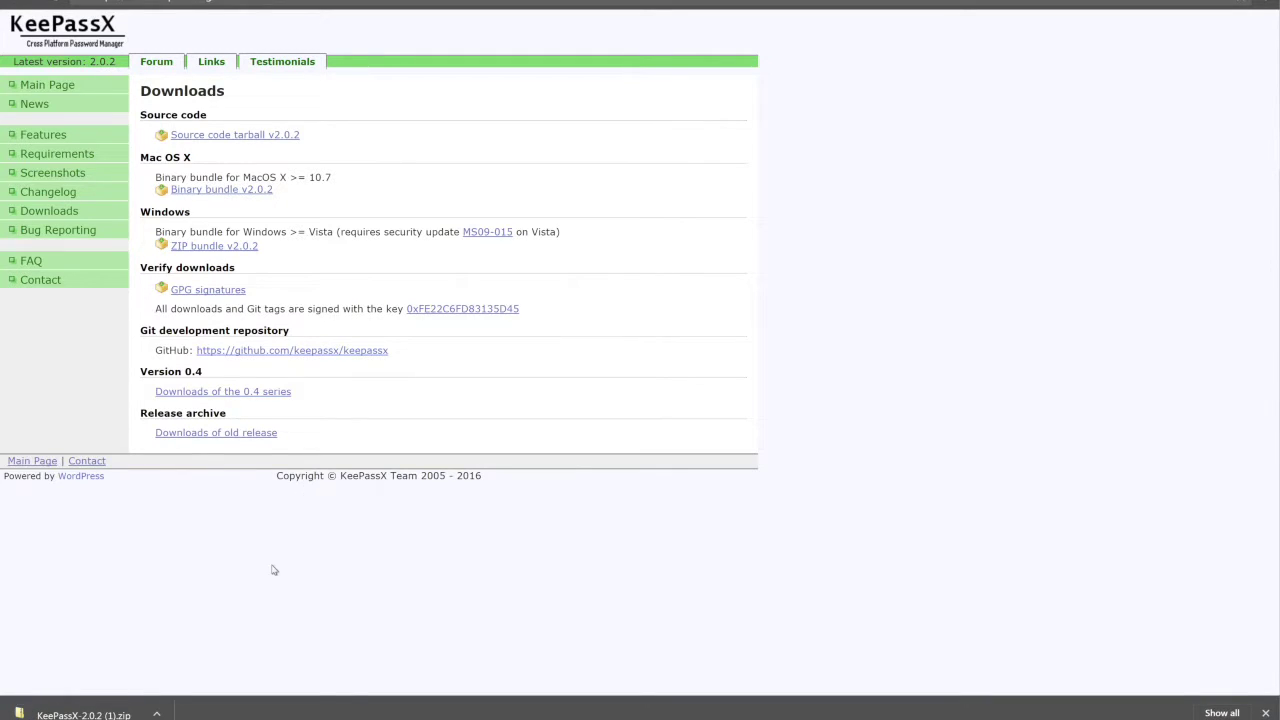
Open the downloaded KeePassX zip and extract all its contents to a Desktop folder.
click(157, 714)
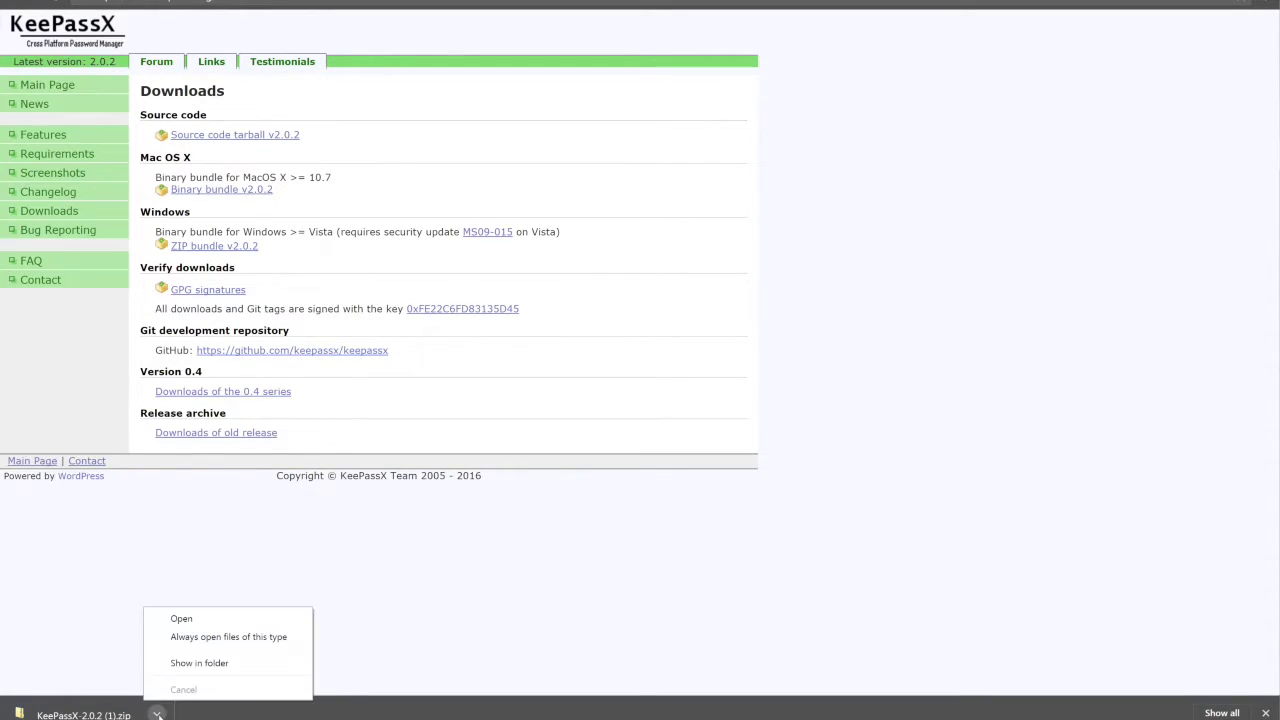
click(182, 618)
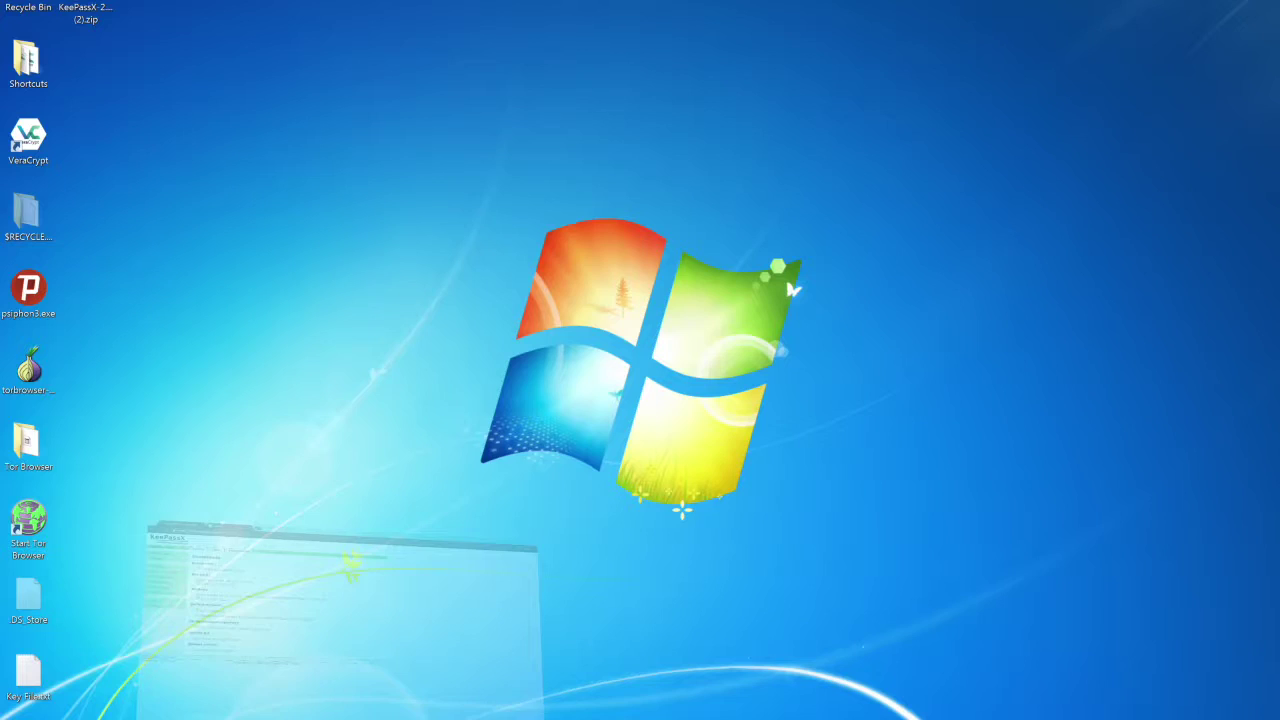
click(105, 8)
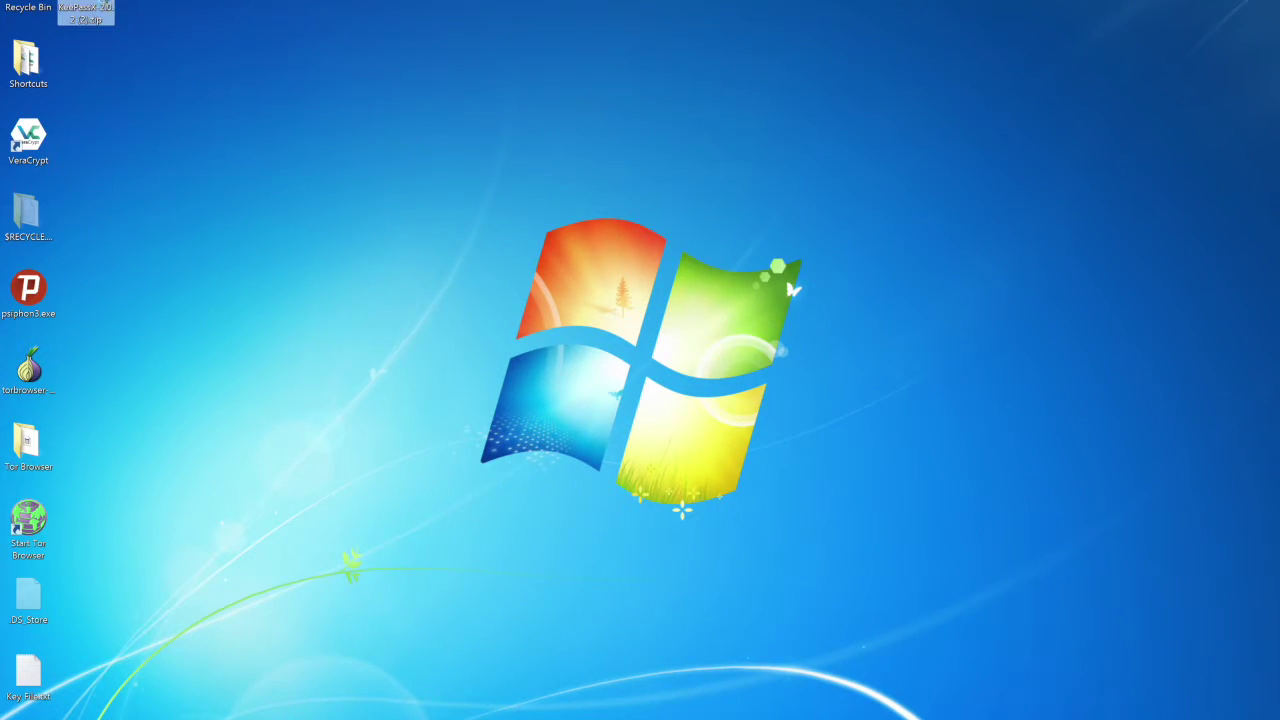
right_click(100, 5)
click(130, 38)
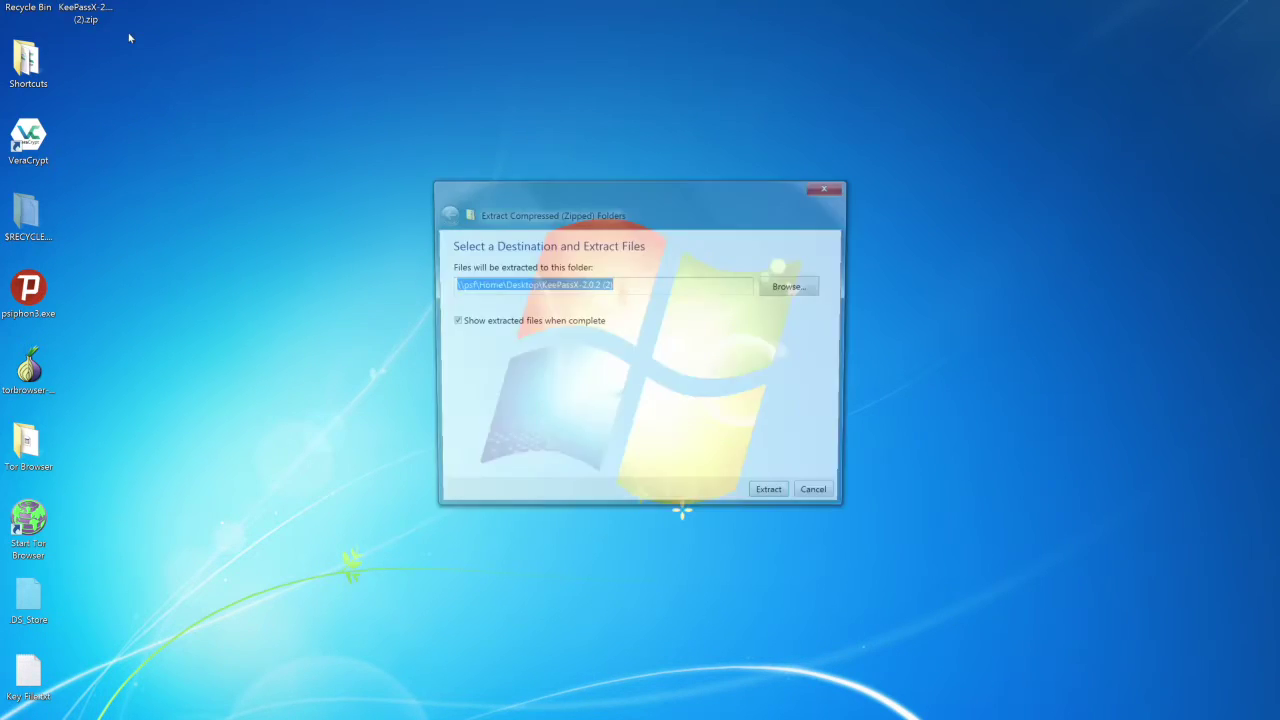
click(781, 503)
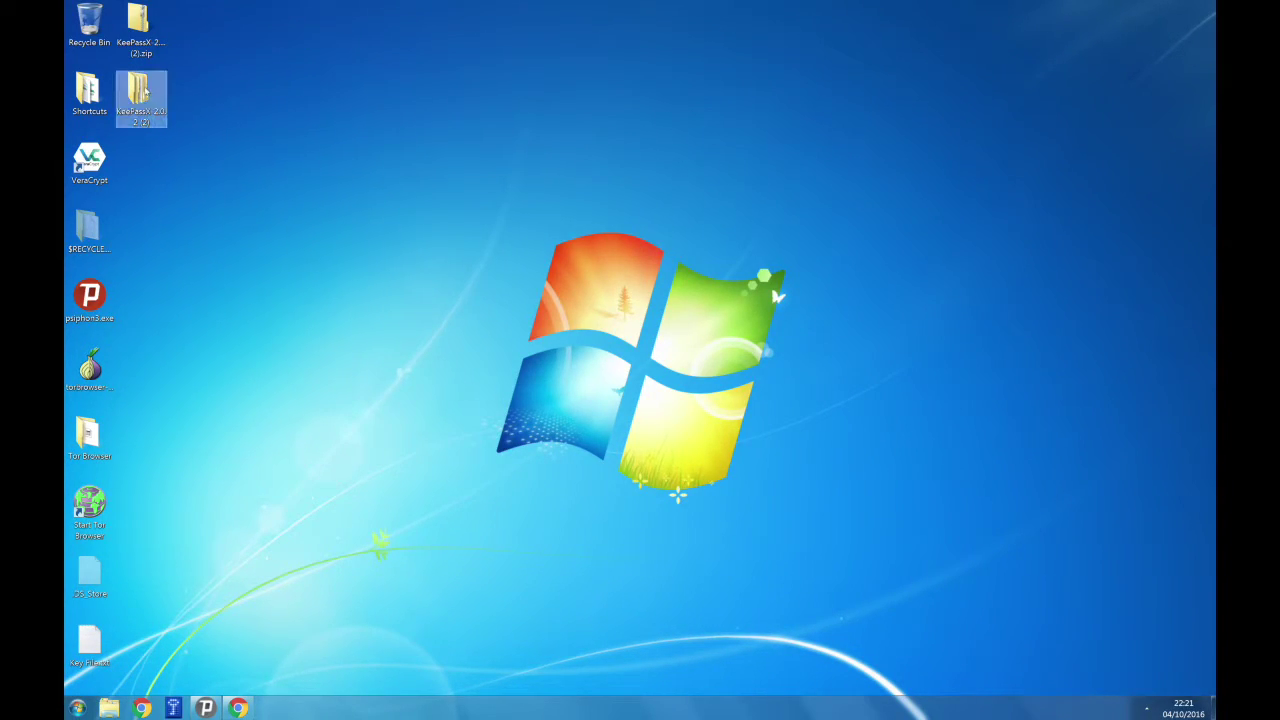
Run KeePassX.exe from the extracted KeePassX-2.0.2 folder and maximize its window.
double_click(145, 92)
drag(323, 37, 489, 62)
double_click(315, 121)
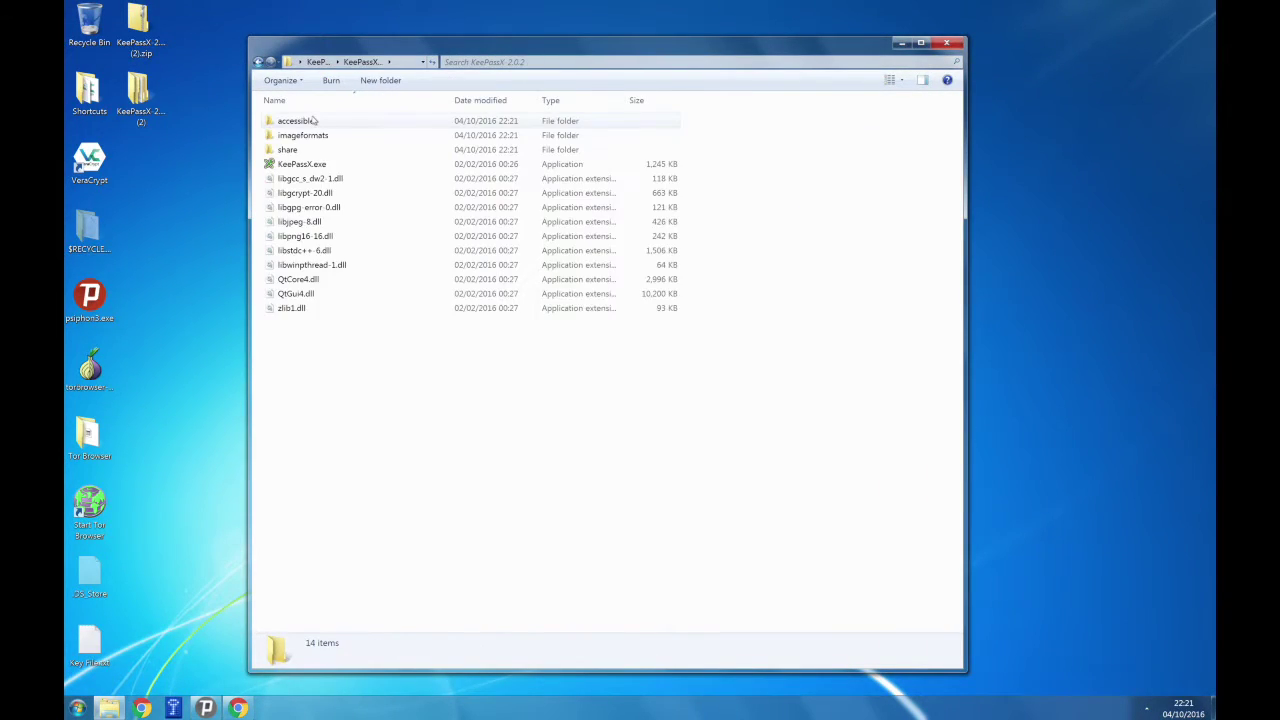
click(316, 166)
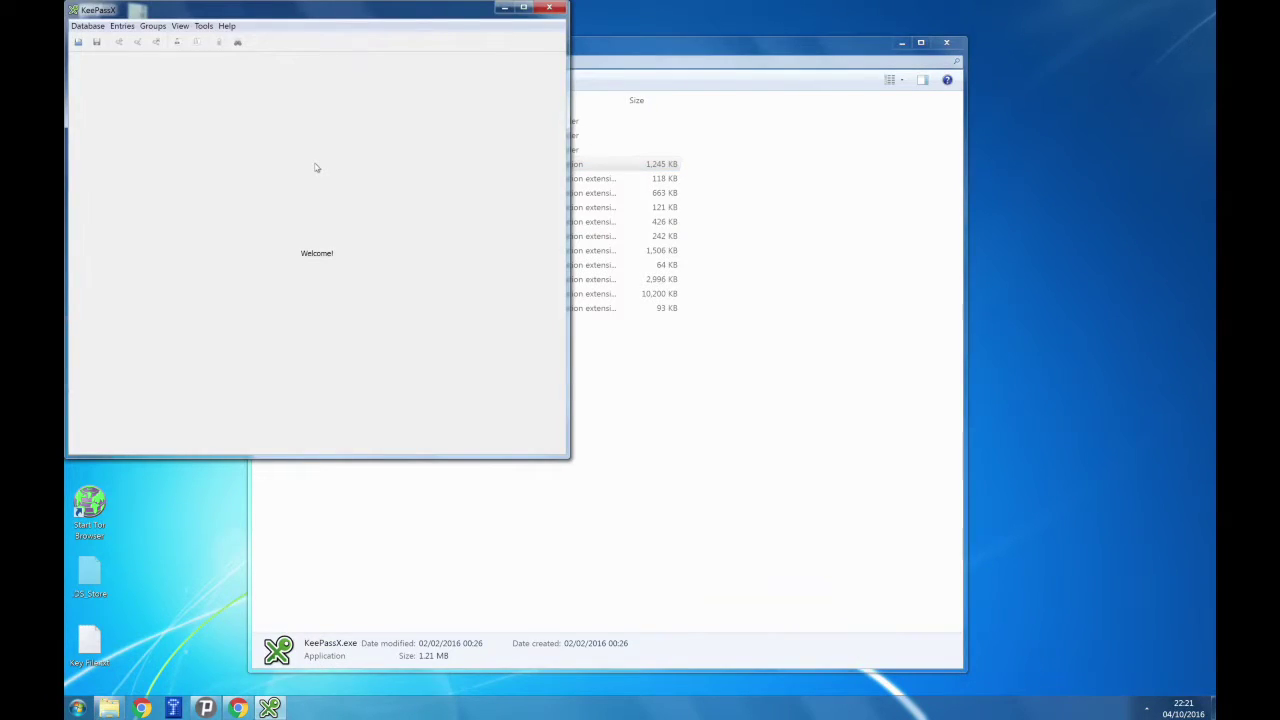
click(902, 43)
click(524, 10)
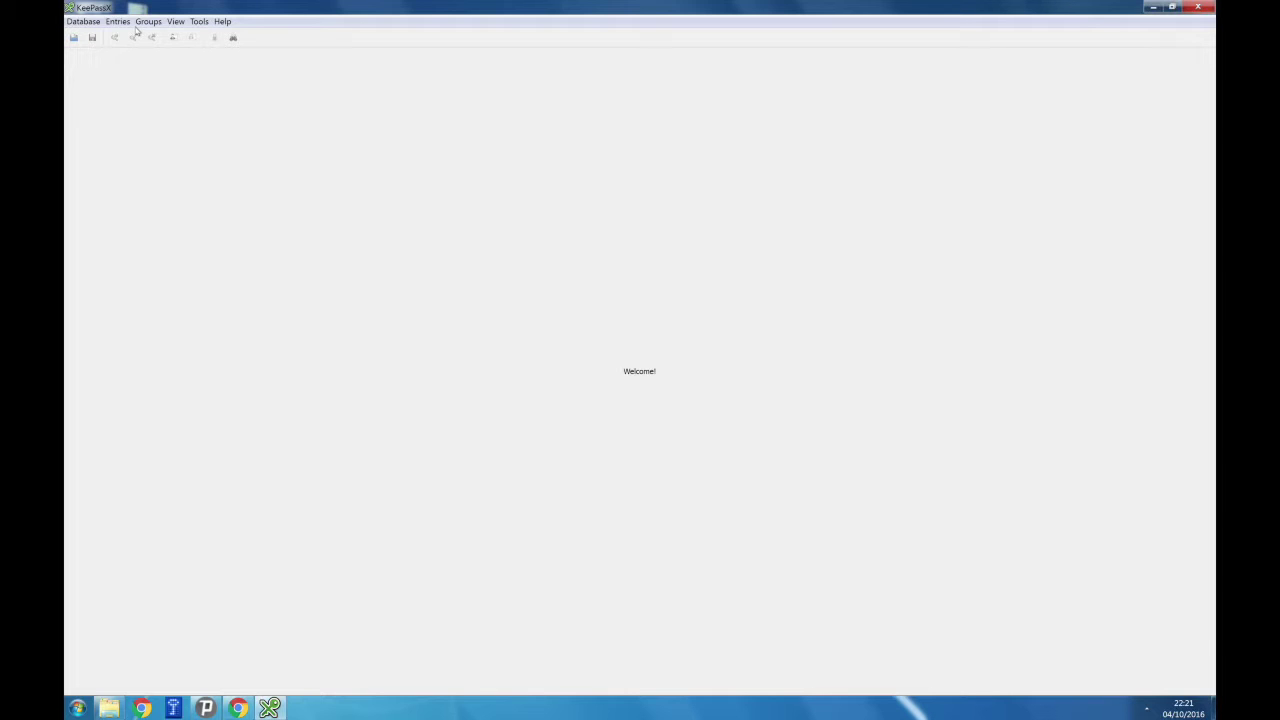
Create a new database and enter the master password in both password fields.
click(95, 24)
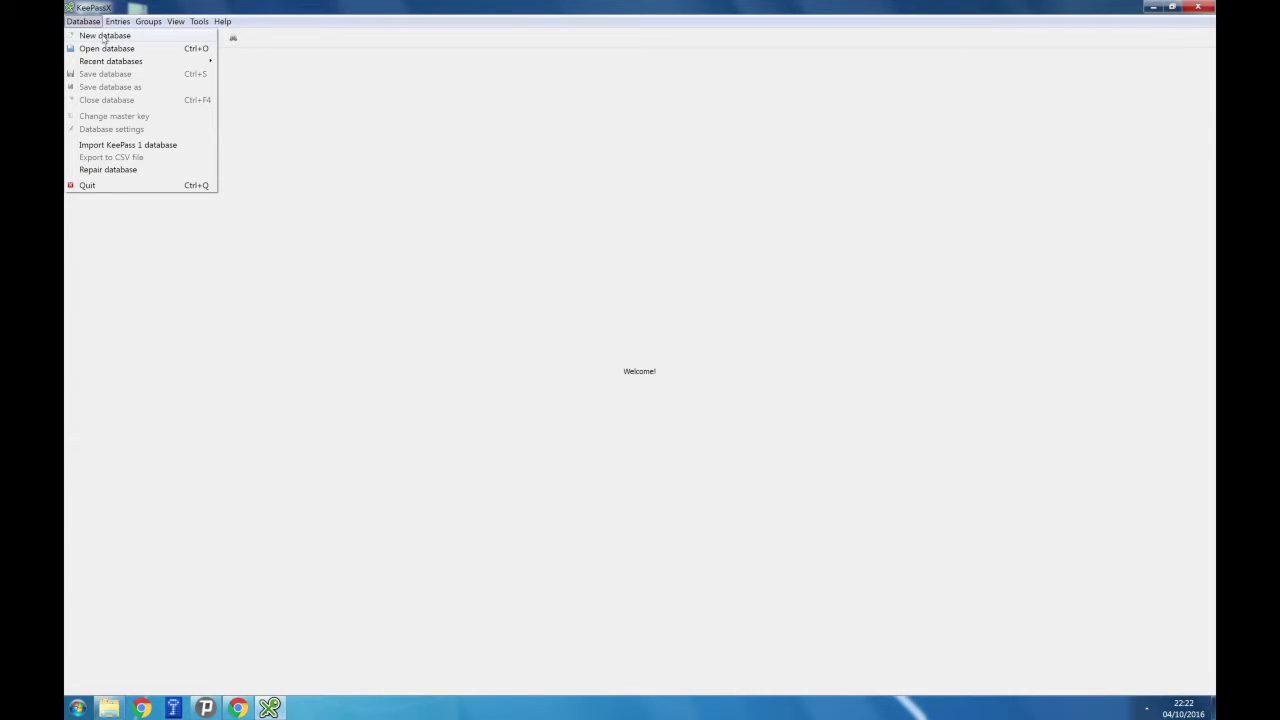
click(104, 37)
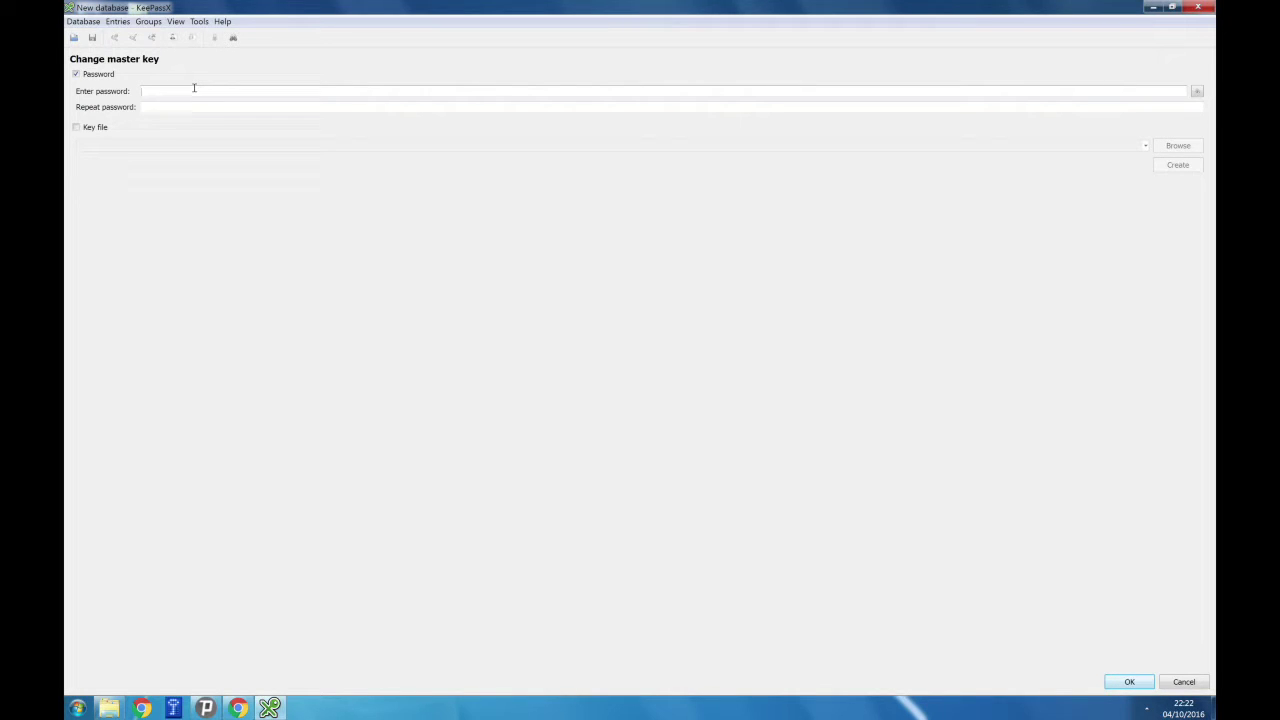
text(••••••••••••••••••••••••)
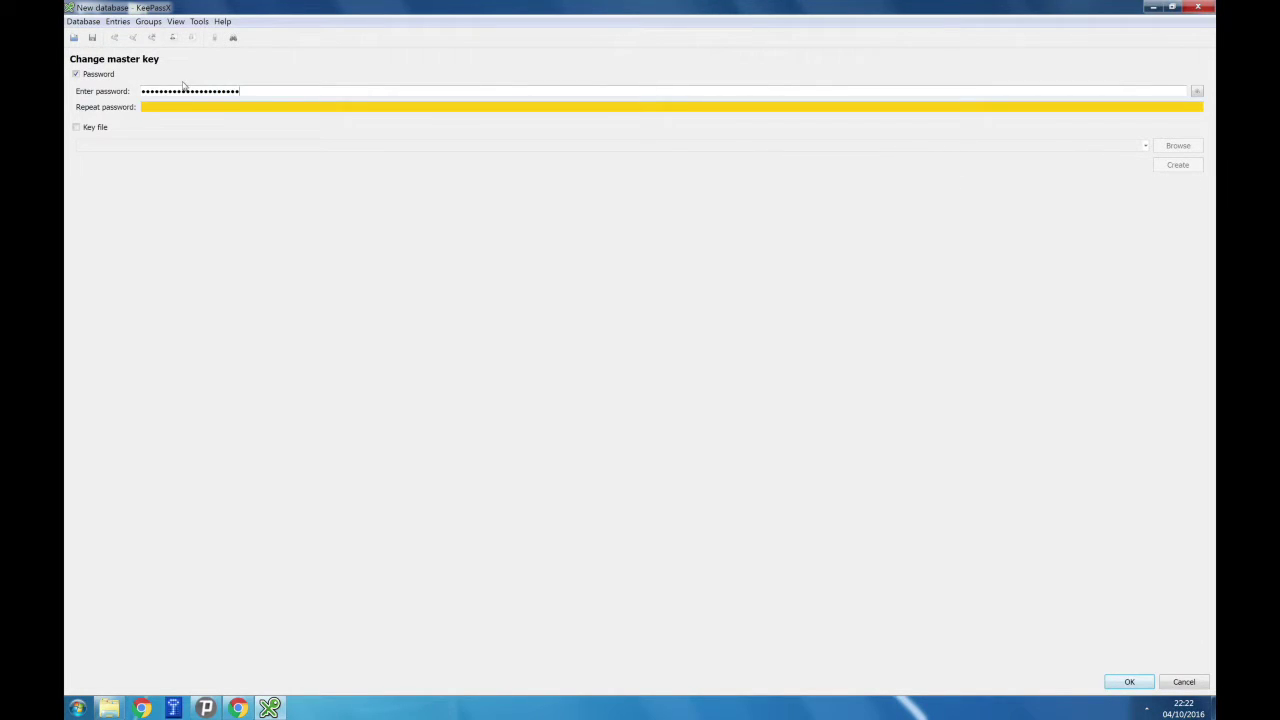
text(••••••••••••••••••••••••)
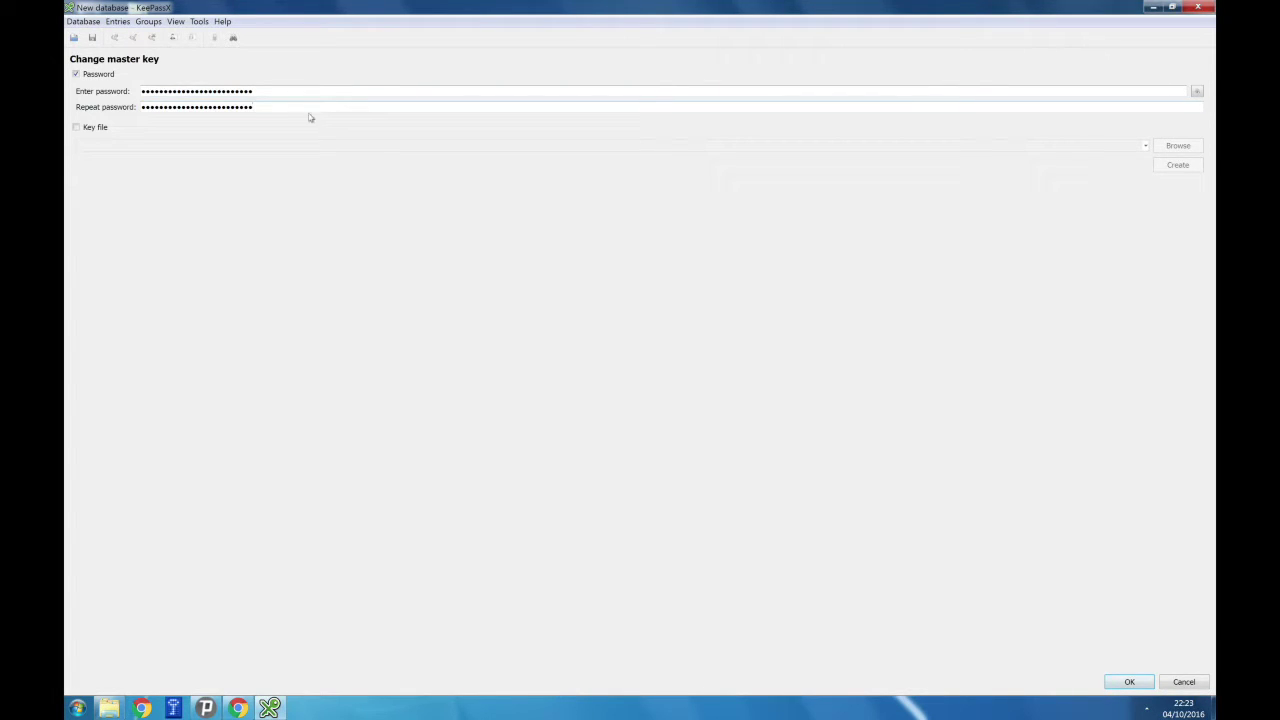
Add a new key file, MyKeyFile.key, saved on the Desktop, to the master key and confirm.
click(77, 129)
click(1174, 170)
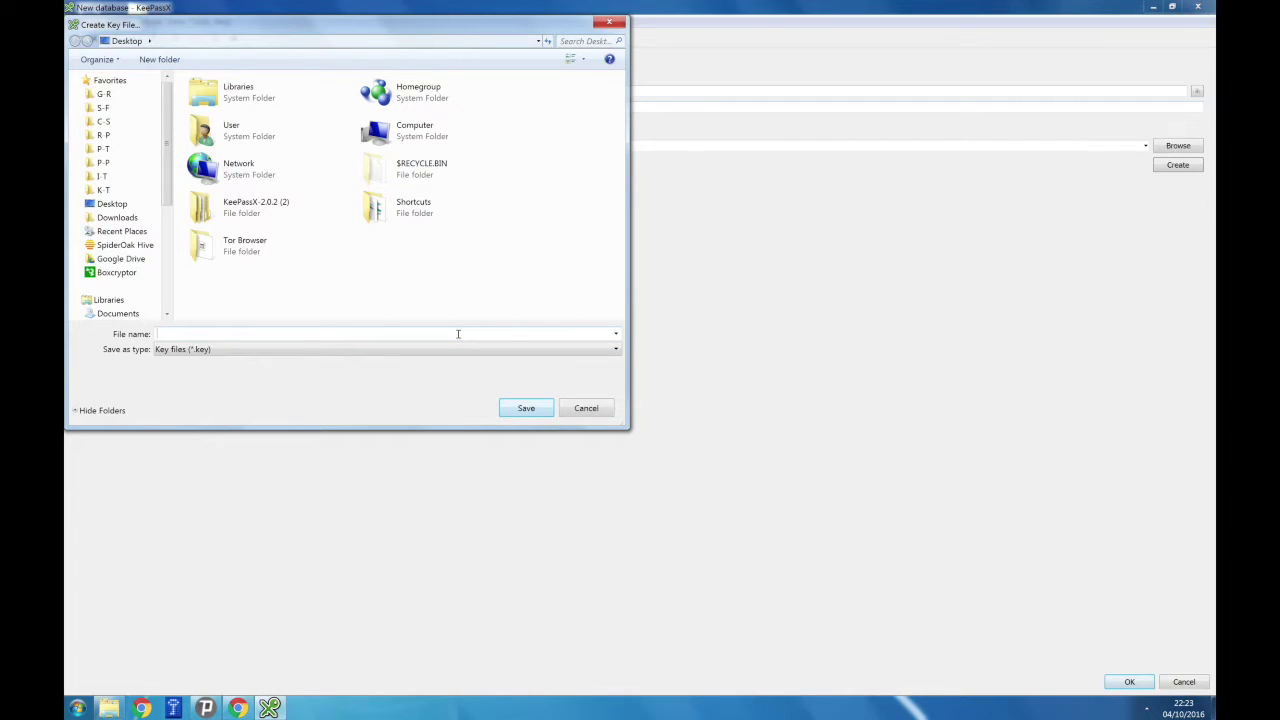
text(MyK)
key(BackSpace)
key(BackSpace)
key(BackSpace)
text(MyKey)
text(le)
click(516, 414)
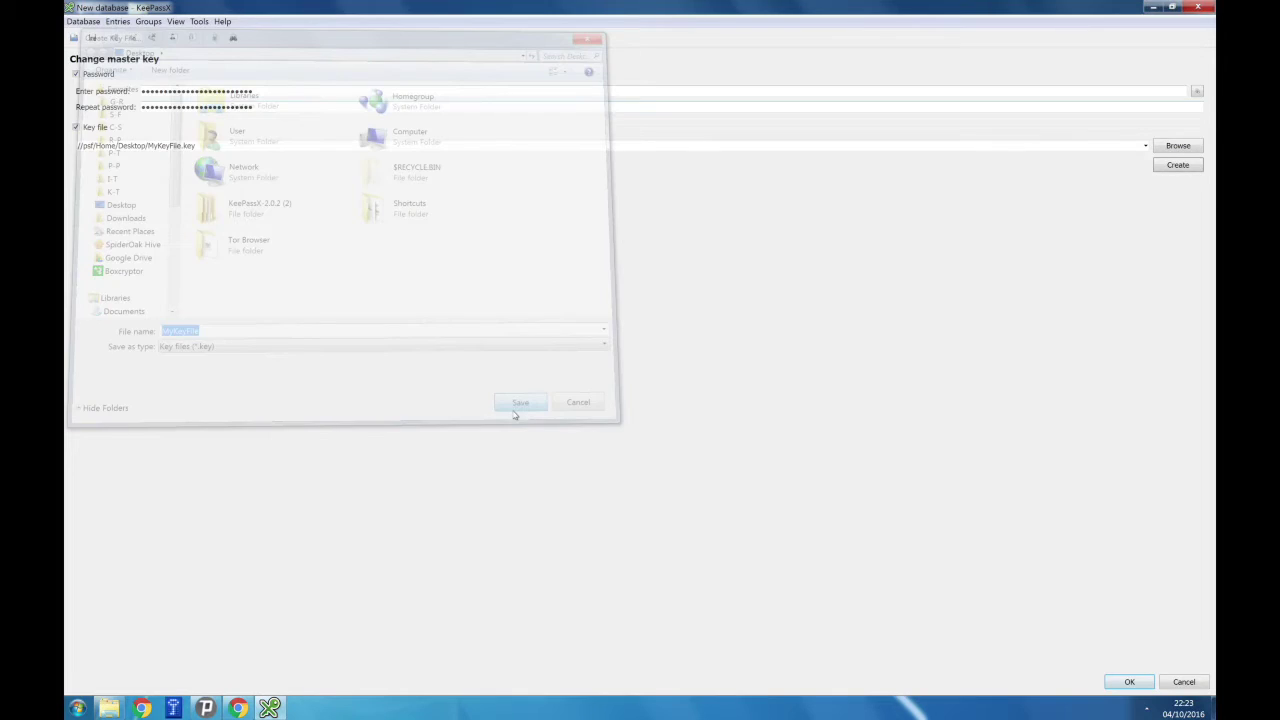
click(1129, 681)
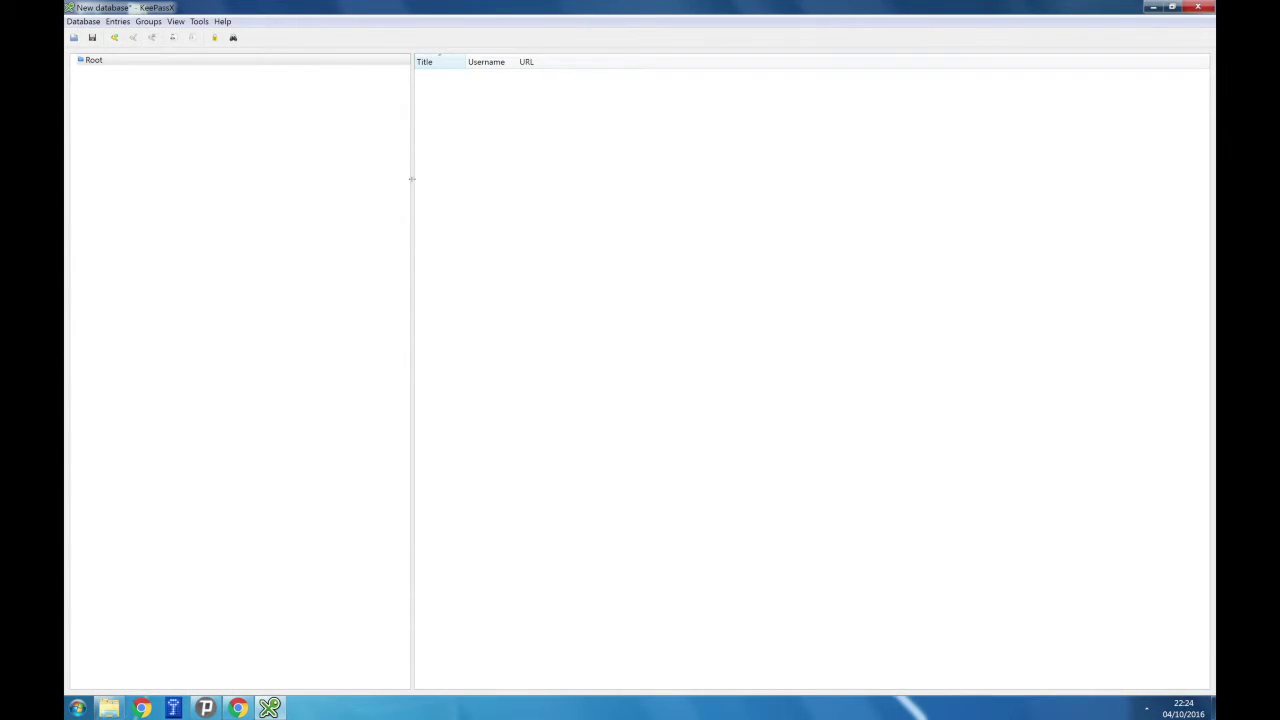
Add a 'Google Gmail Account' entry with the Gmail address as username and the pasted password repeated.
click(118, 21)
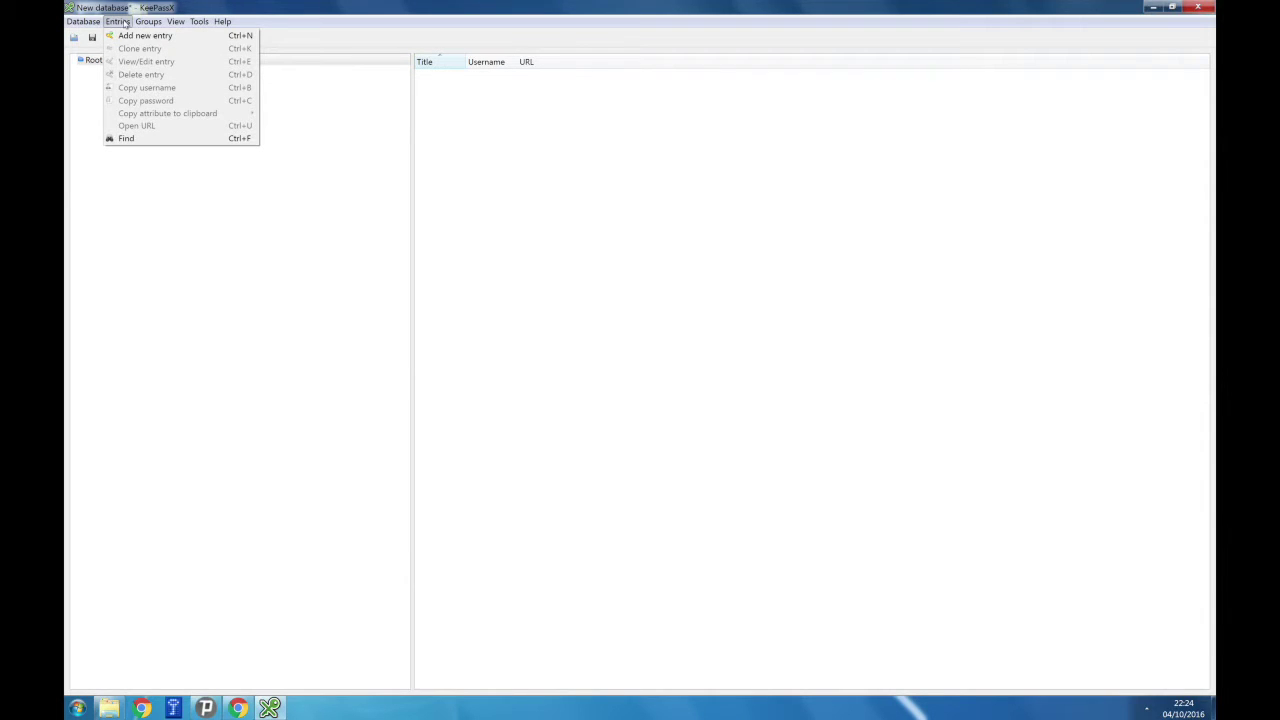
click(130, 37)
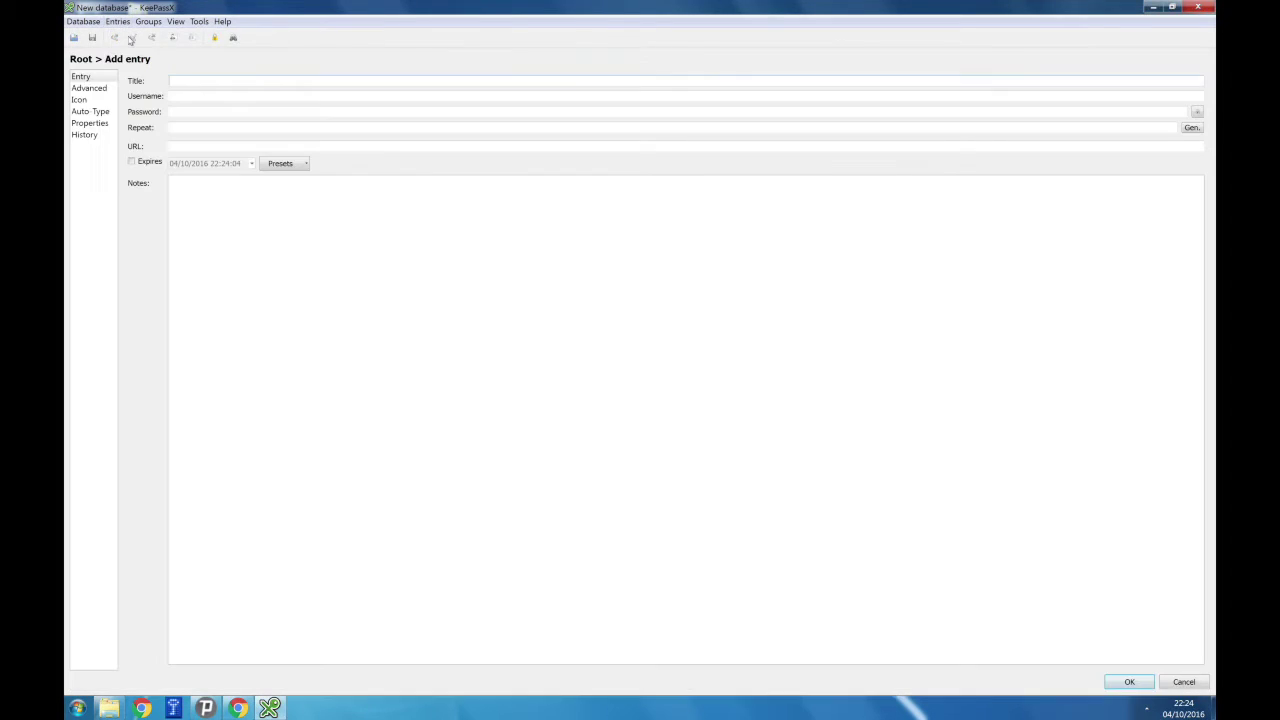
text(Google Gmail Account)
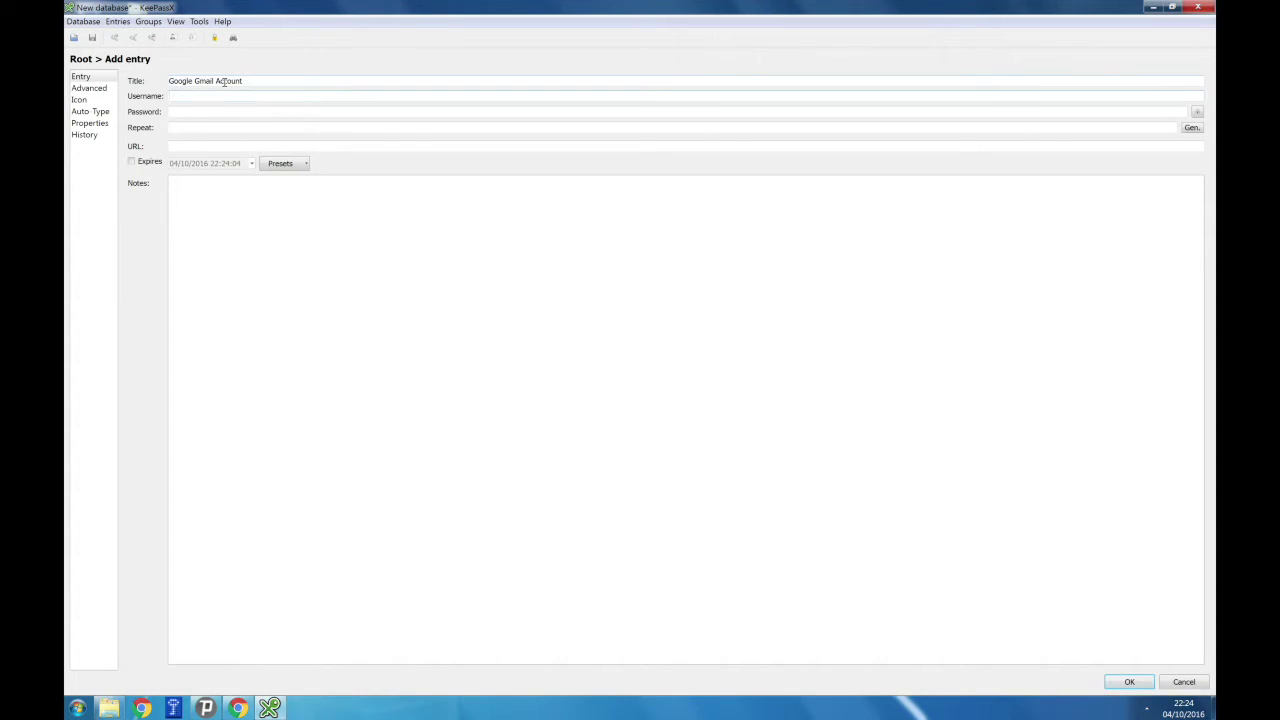
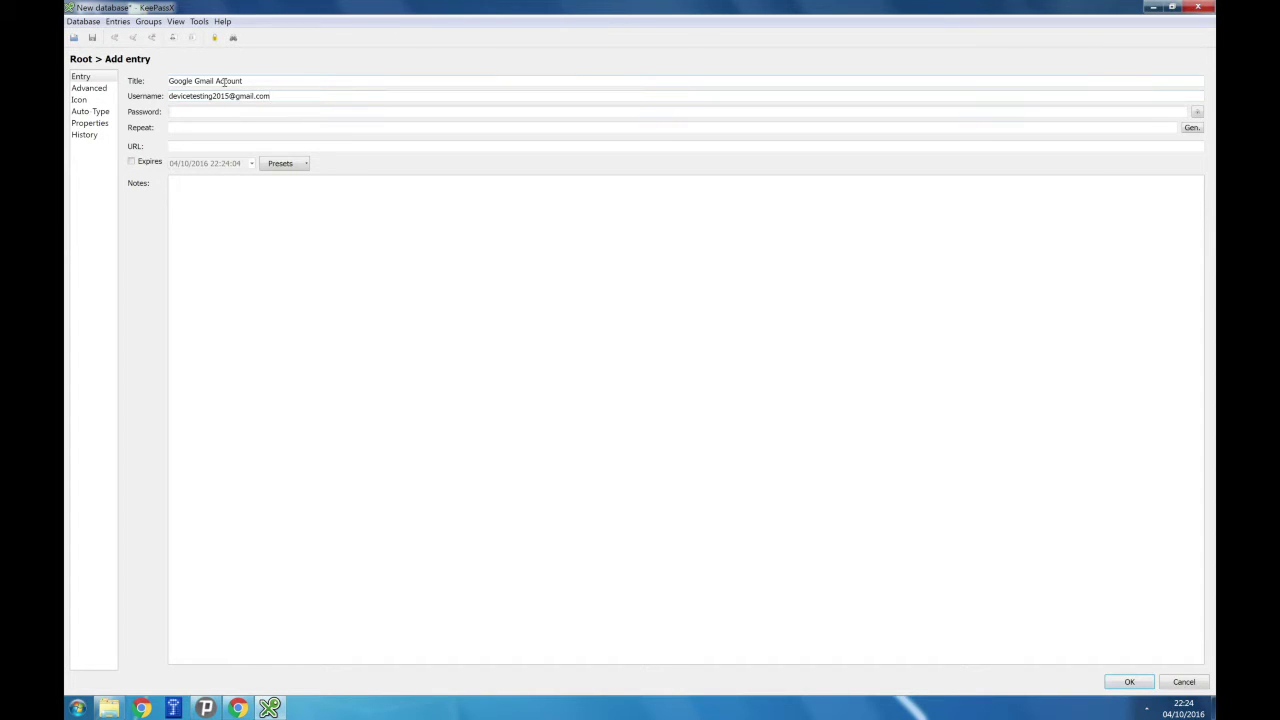
key(Tab)
key(ctrl+v)
key(Tab)
key(ctrl+v)
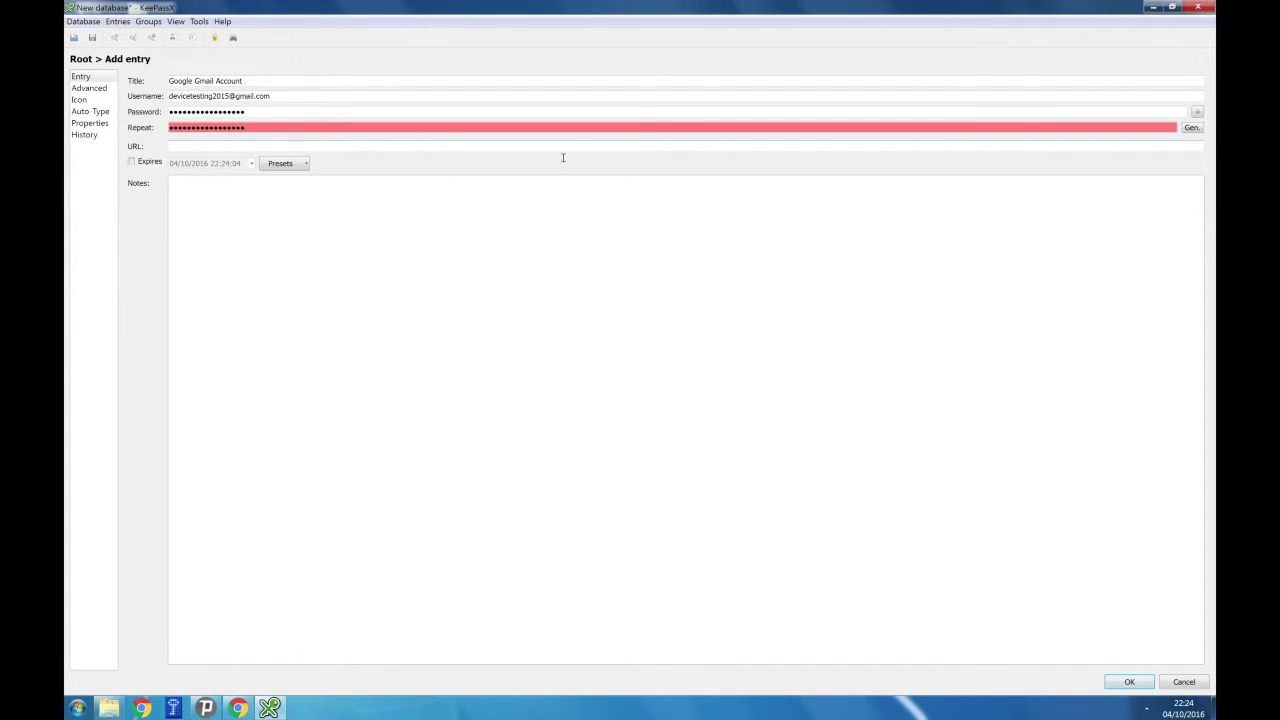
click(1193, 130)
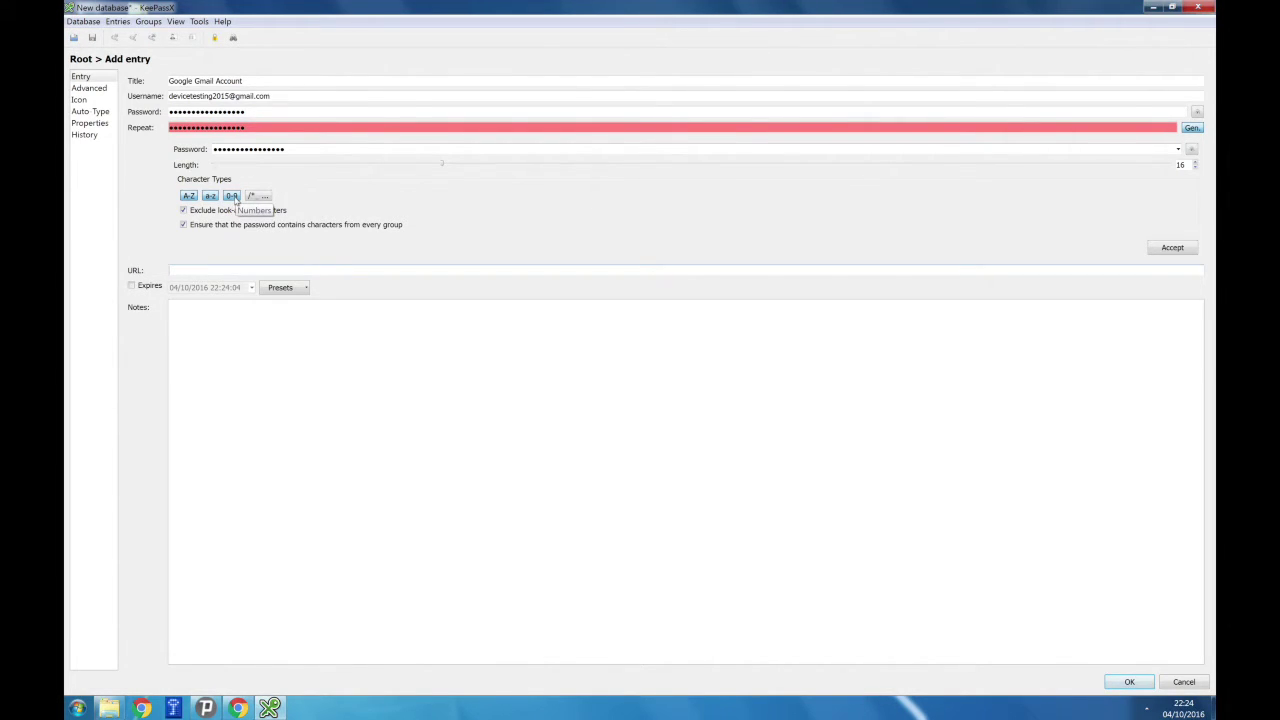
Generate a 40-character password, save the Gmail entry, and widen the Title column.
double_click(1181, 164)
text(40)
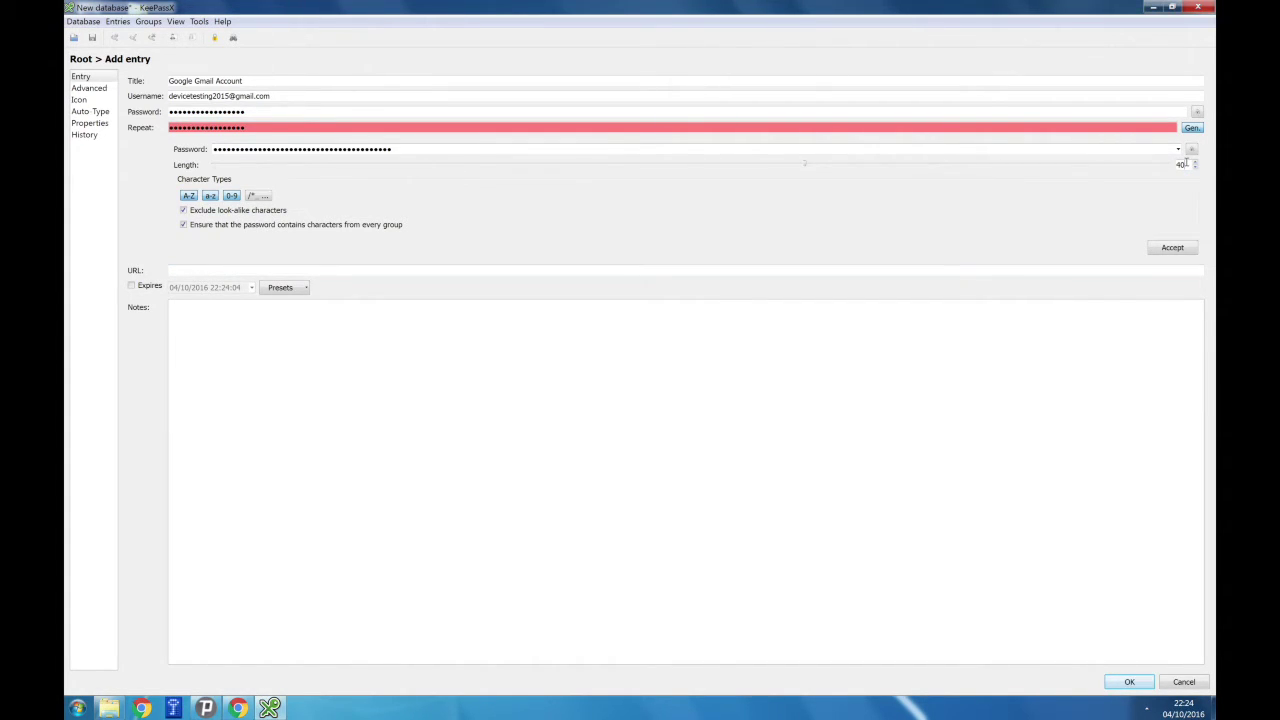
click(1172, 248)
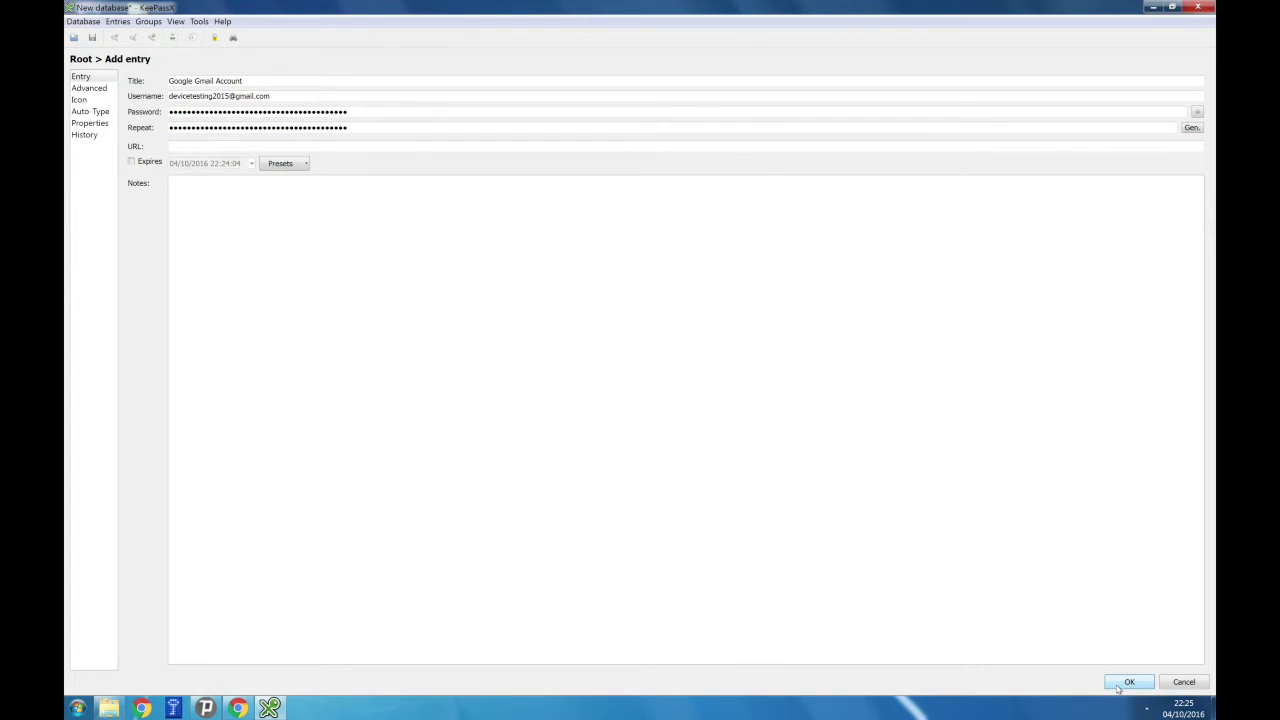
click(1118, 688)
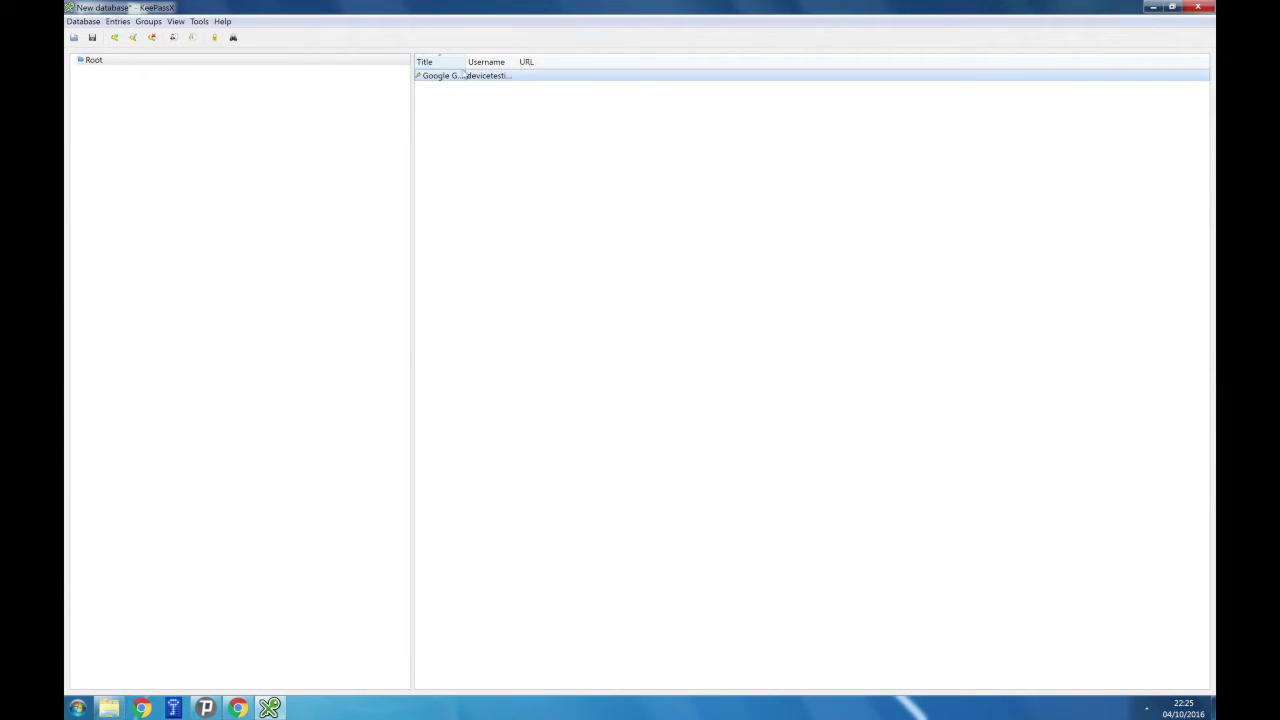
drag(465, 62, 676, 62)
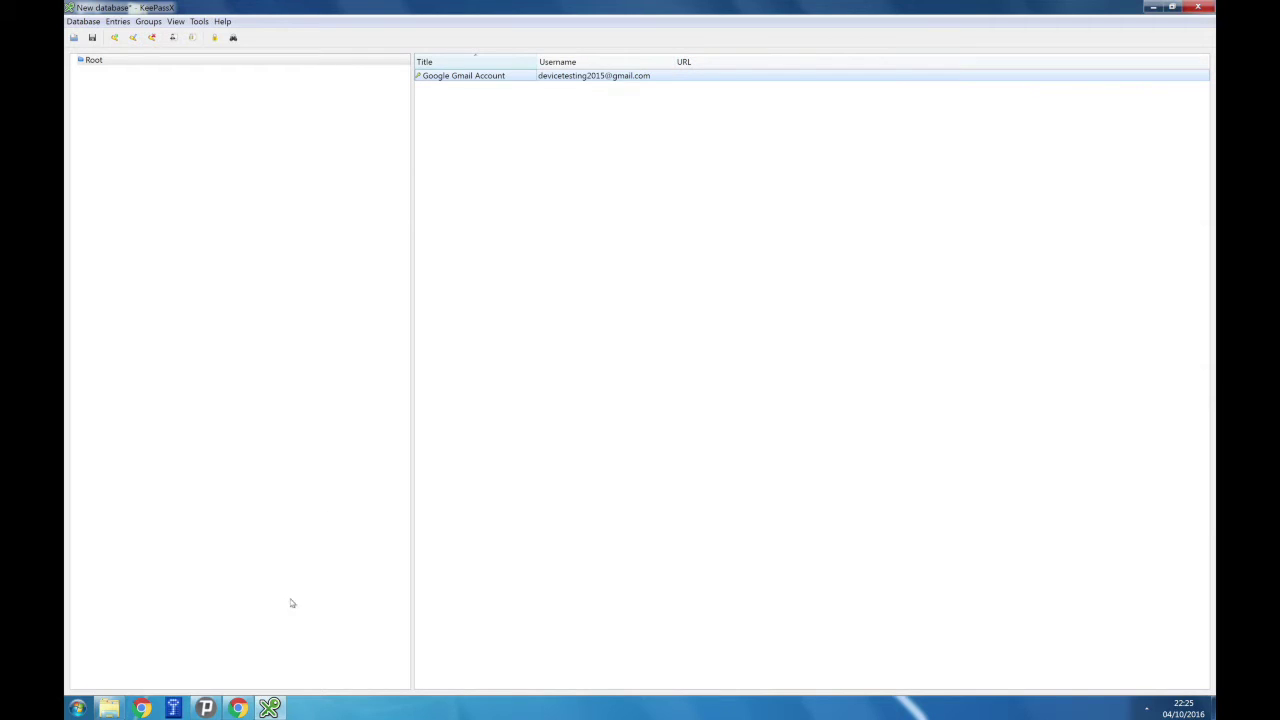
right_click(678, 79)
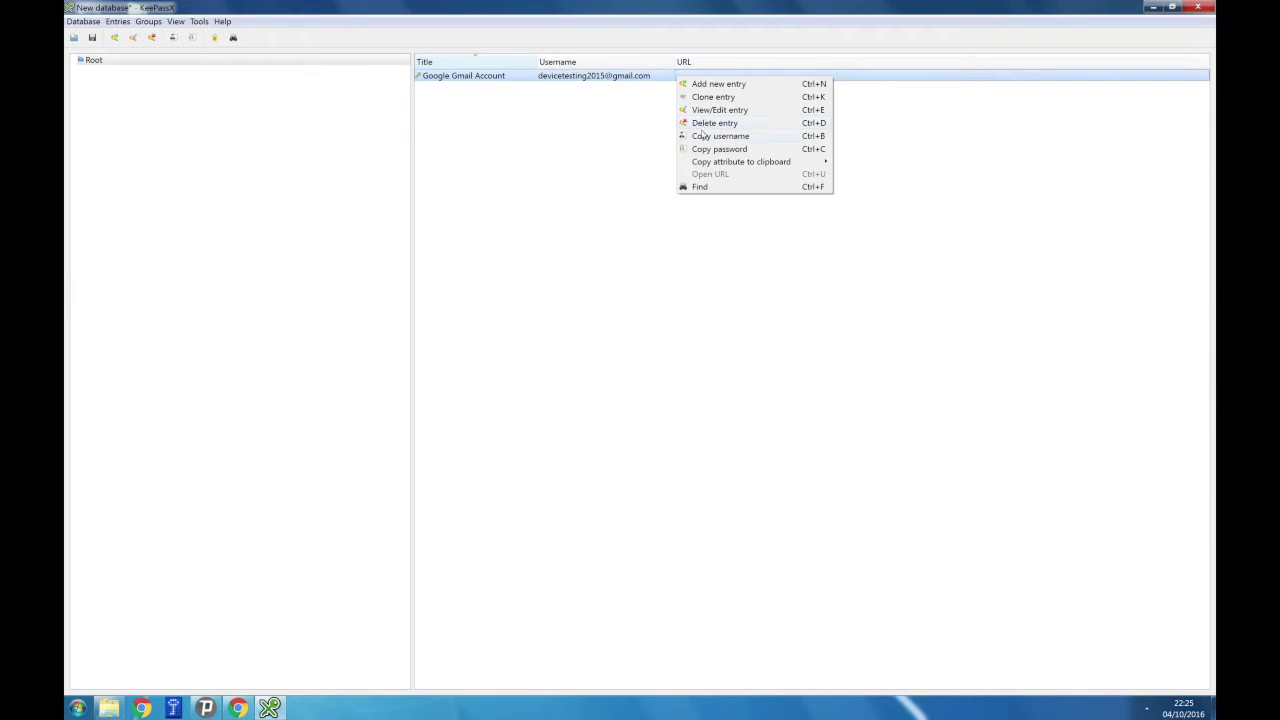
click(704, 136)
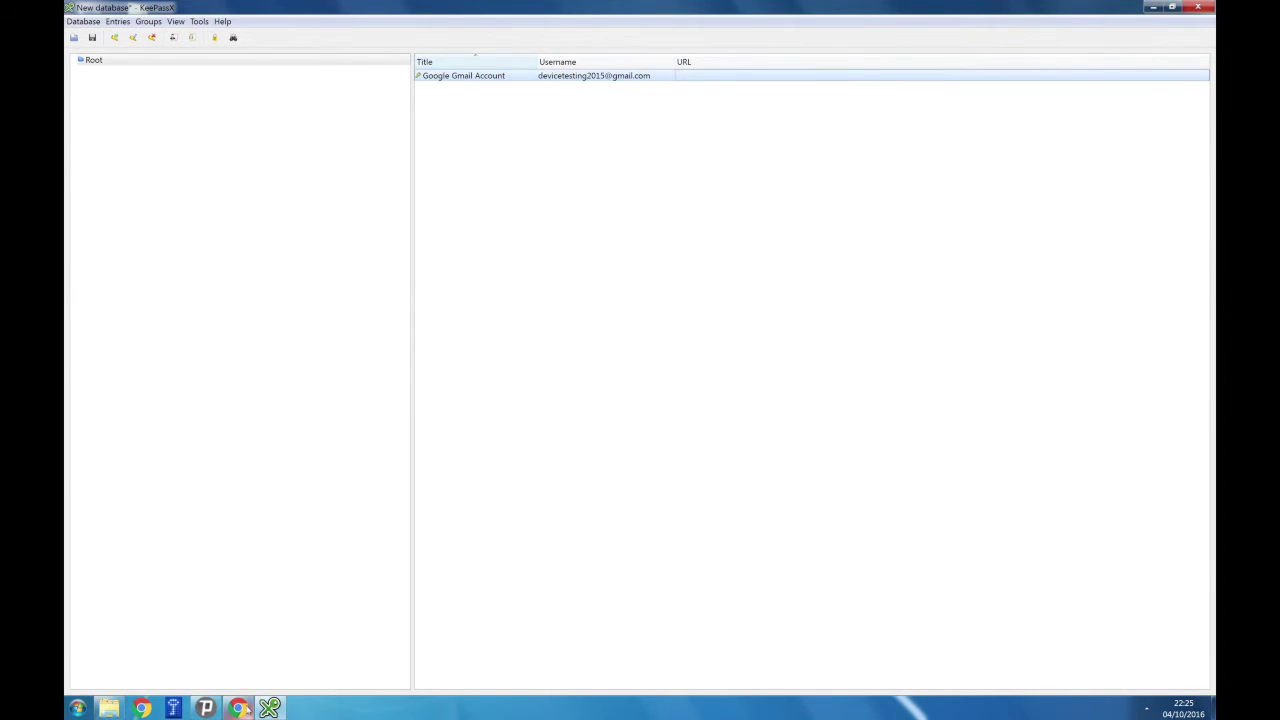
click(238, 707)
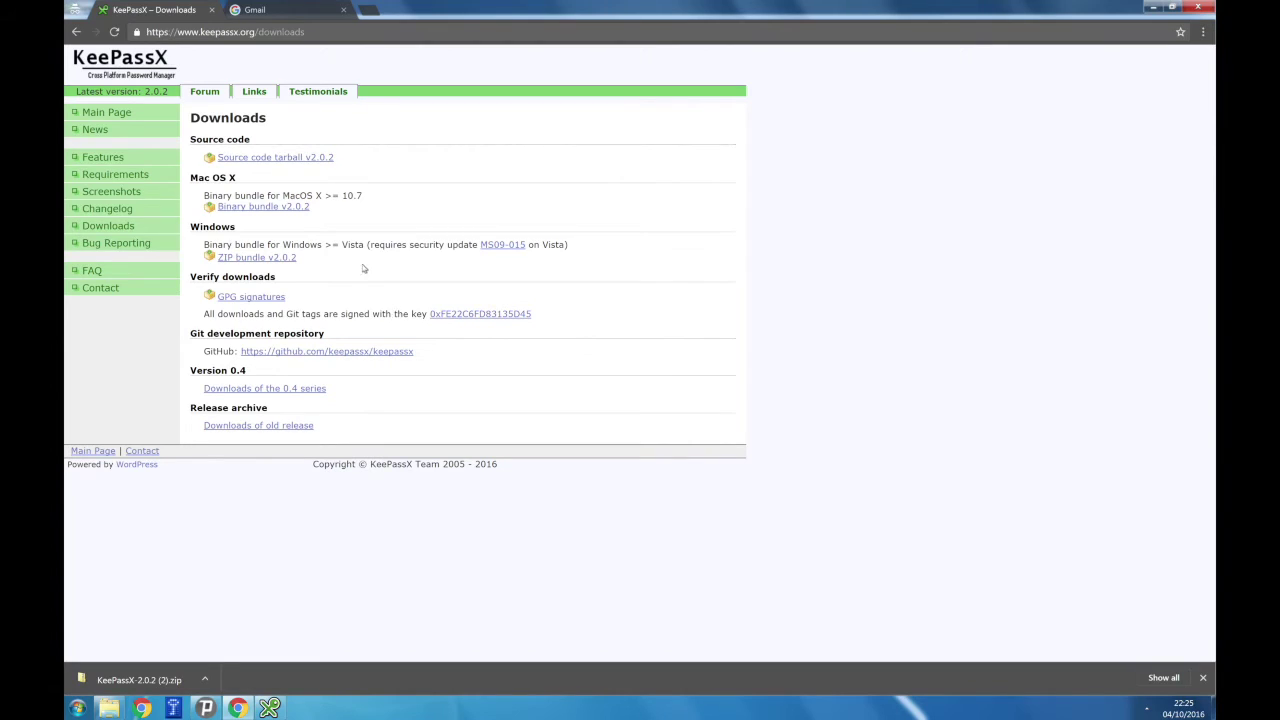
click(296, 11)
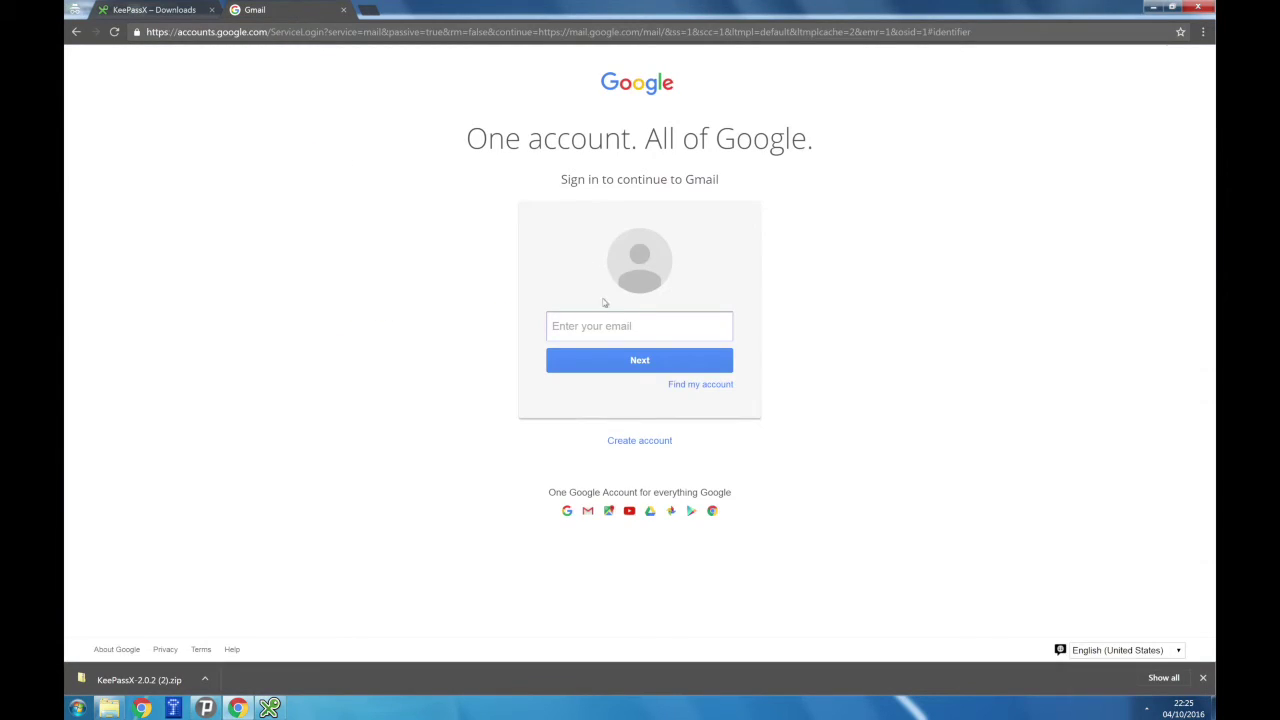
key(ctrl+v)
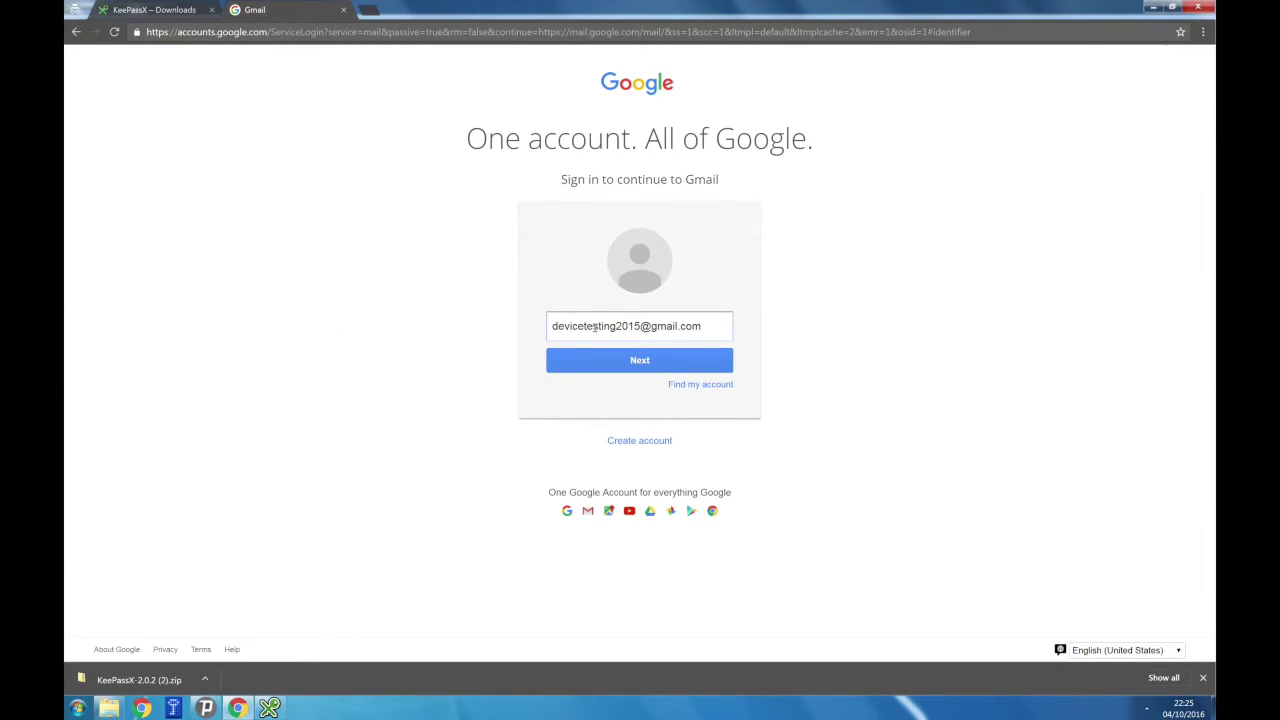
click(617, 362)
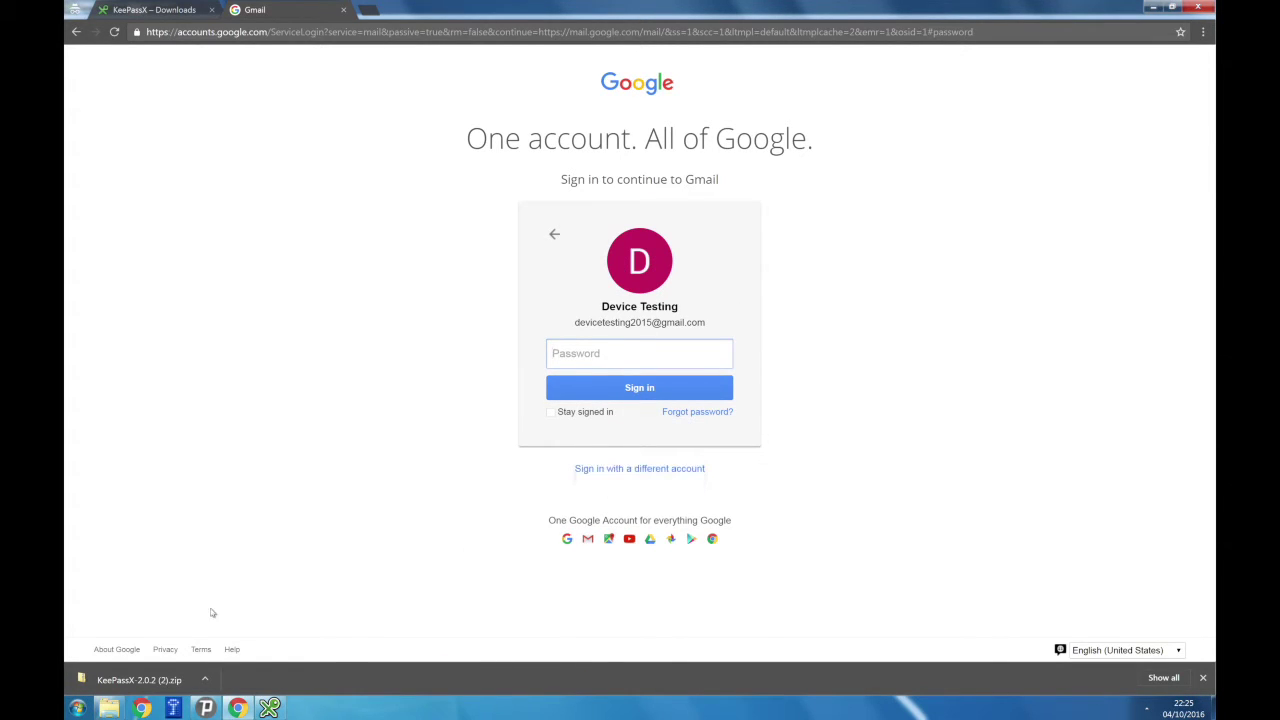
Paste the entry's copied password into Gmail, sign in, and return to KeePassX.
click(269, 707)
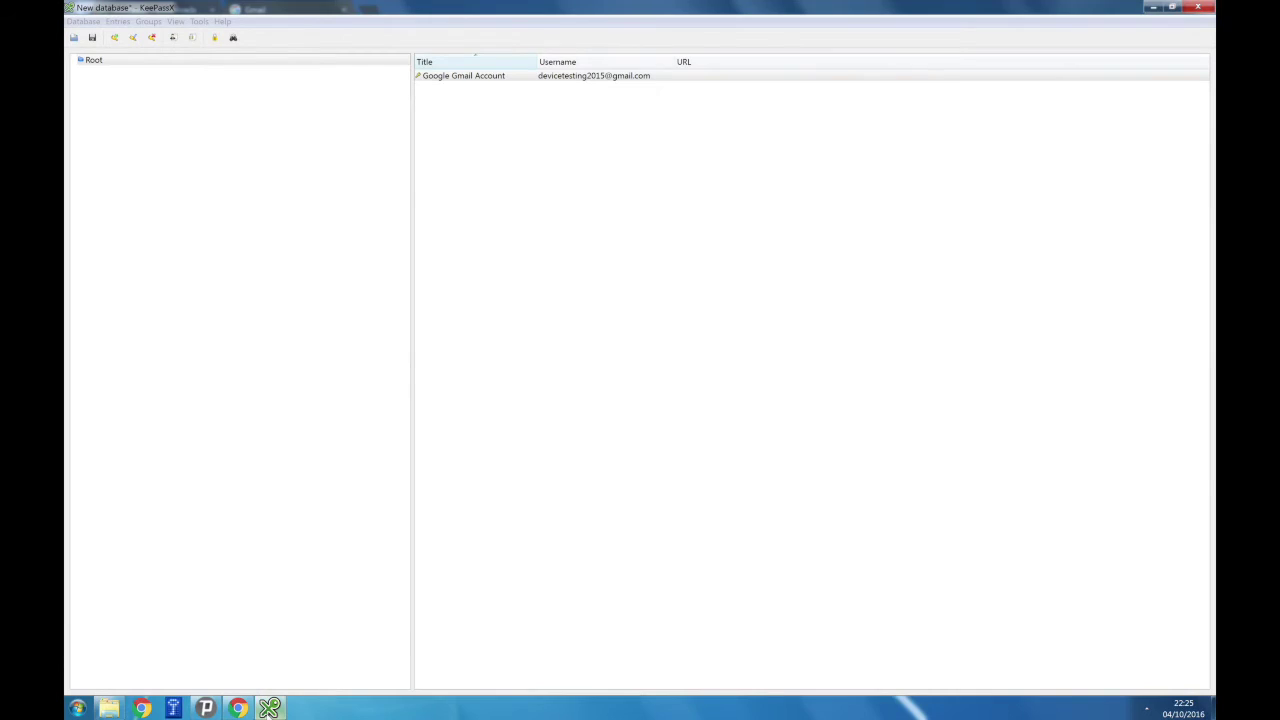
right_click(634, 76)
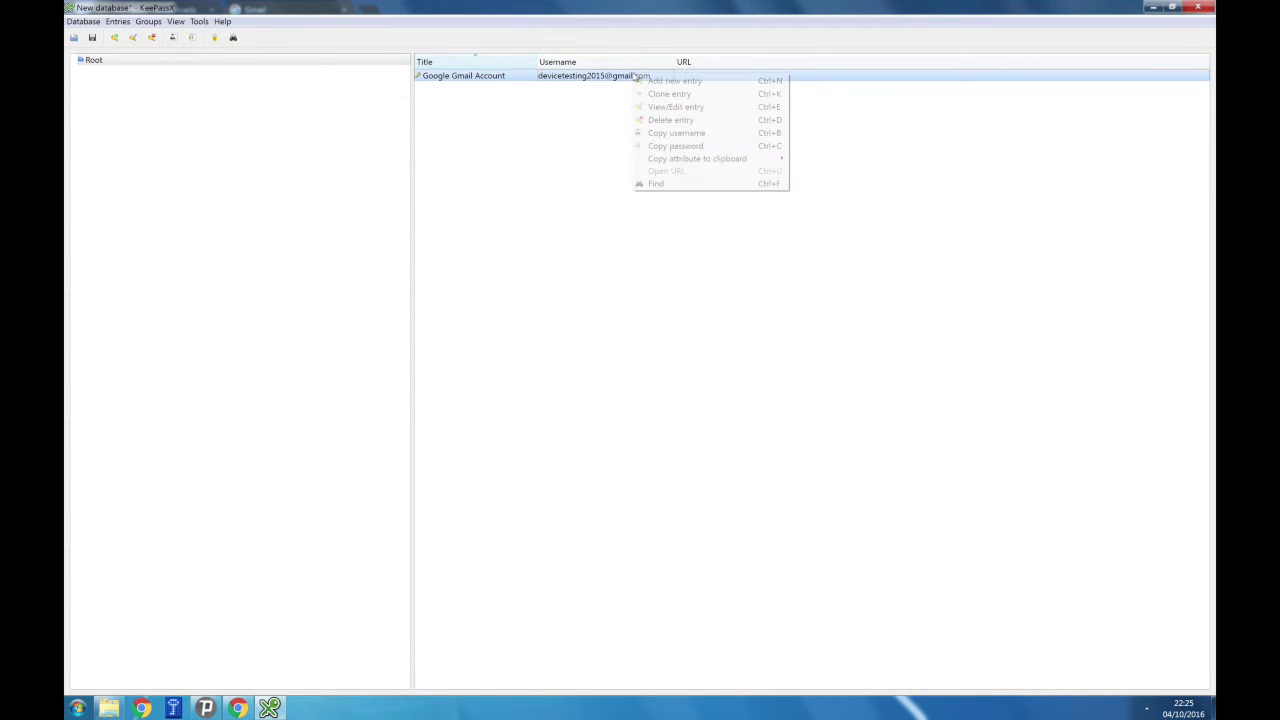
click(680, 147)
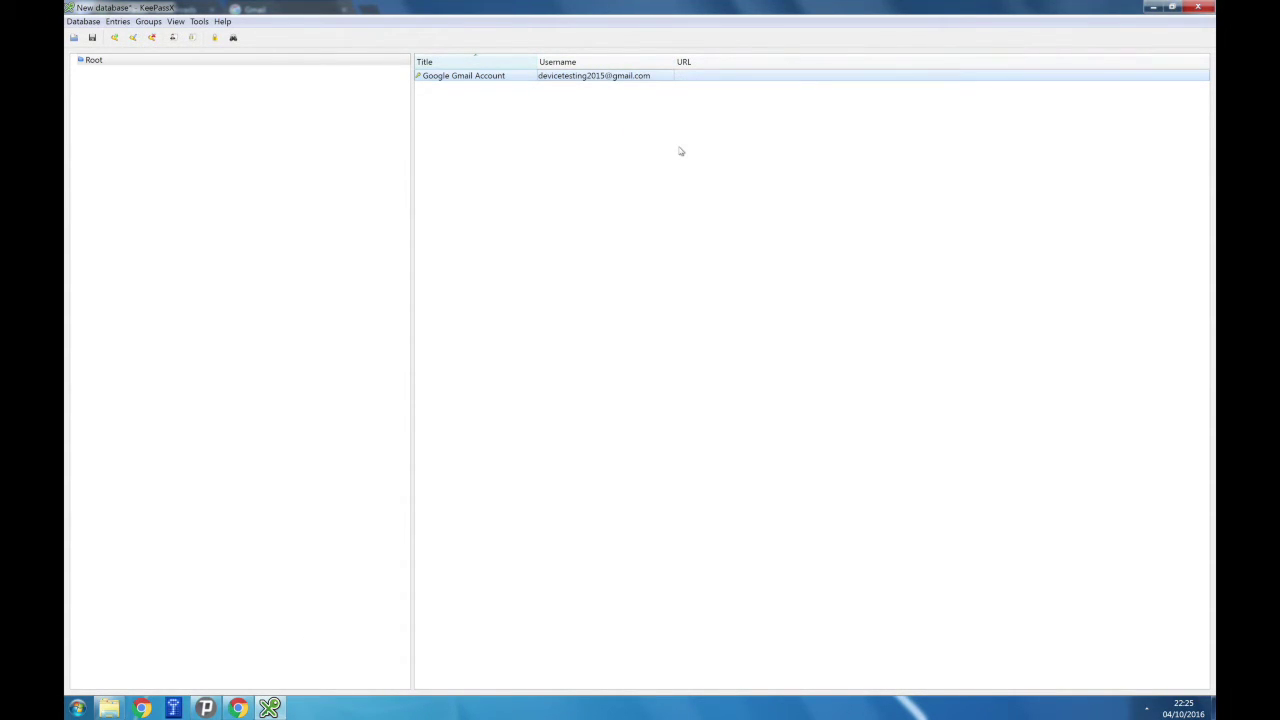
click(237, 707)
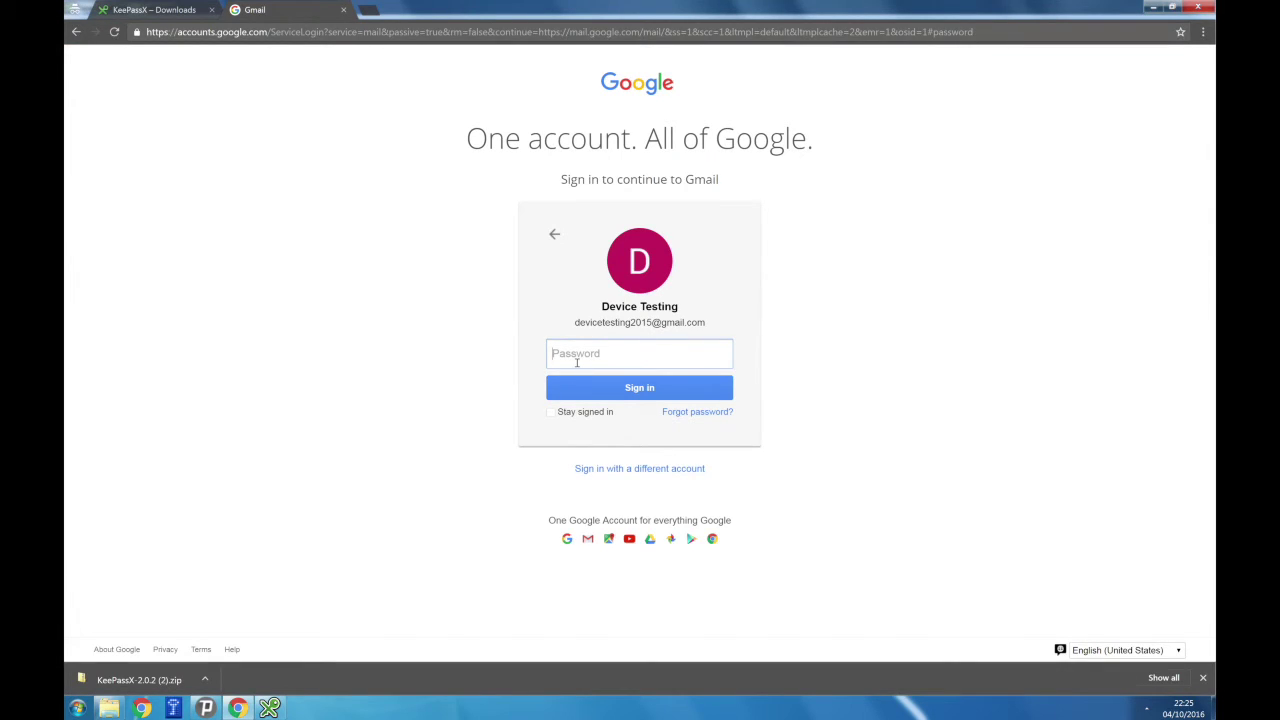
click(577, 363)
key(ctrl+v)
click(627, 392)
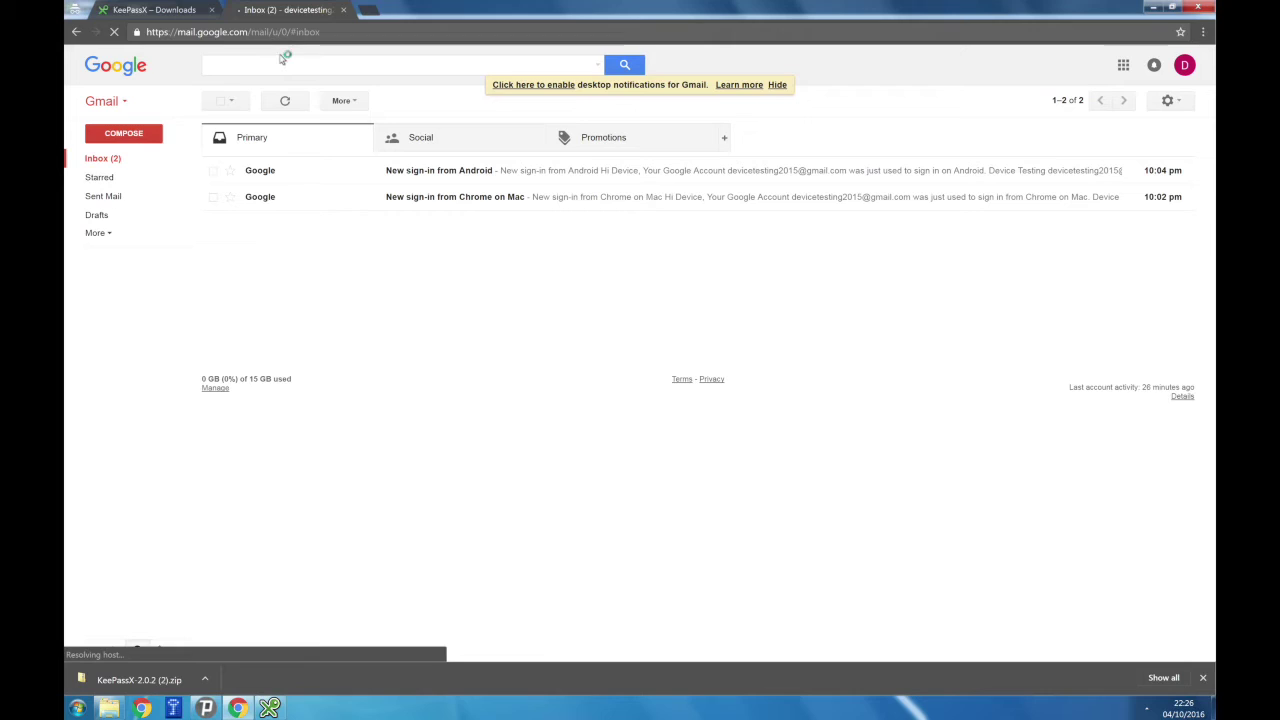
click(160, 10)
click(272, 708)
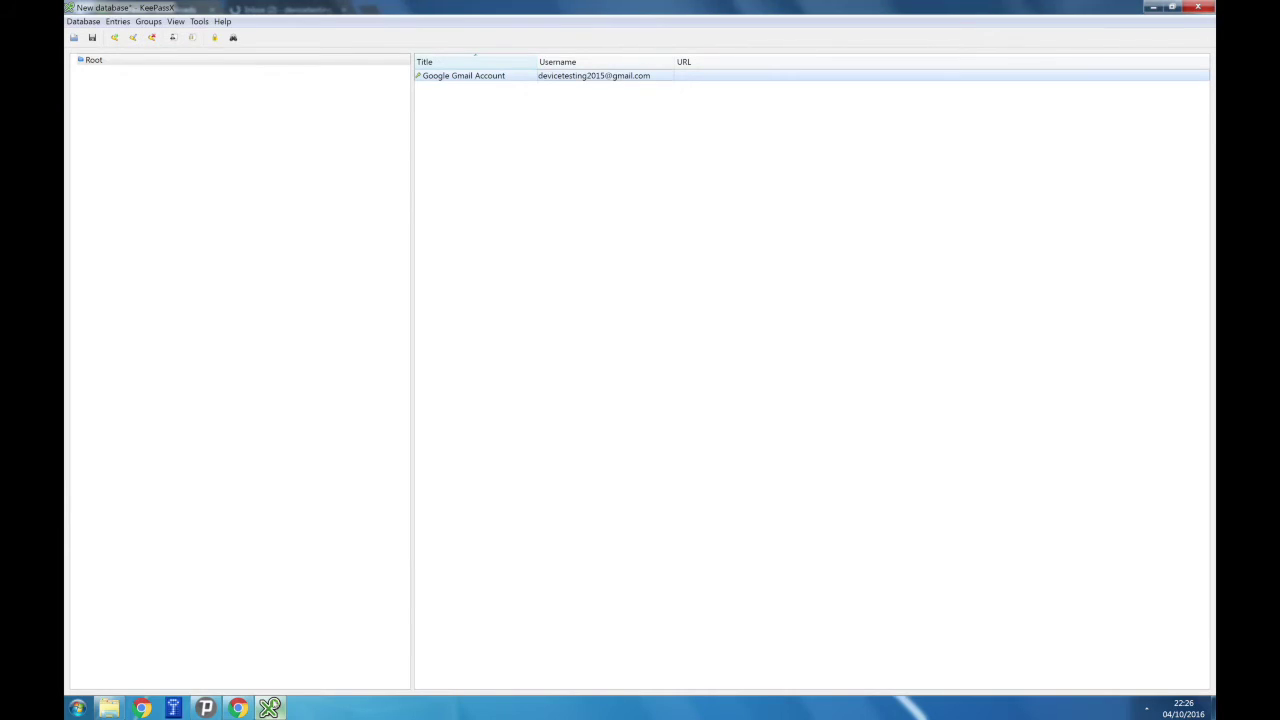
Save the database to the Desktop as MyKeePass.kdbx.
click(84, 21)
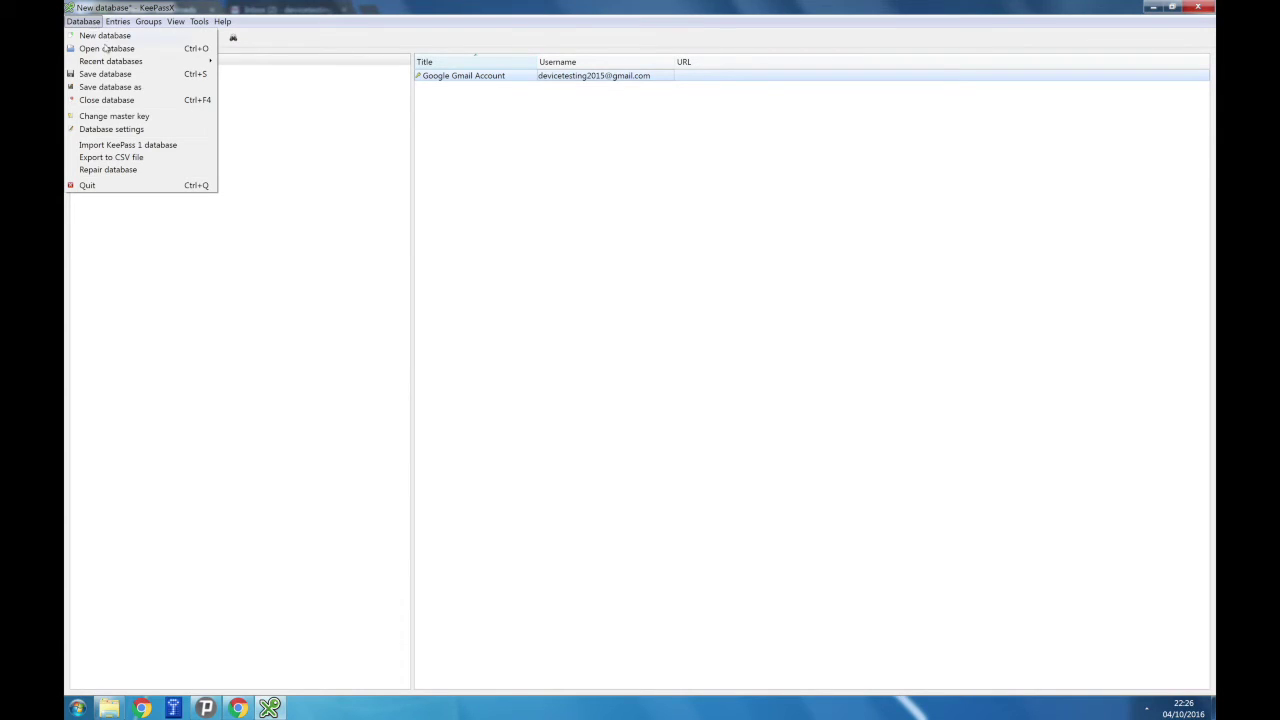
click(134, 88)
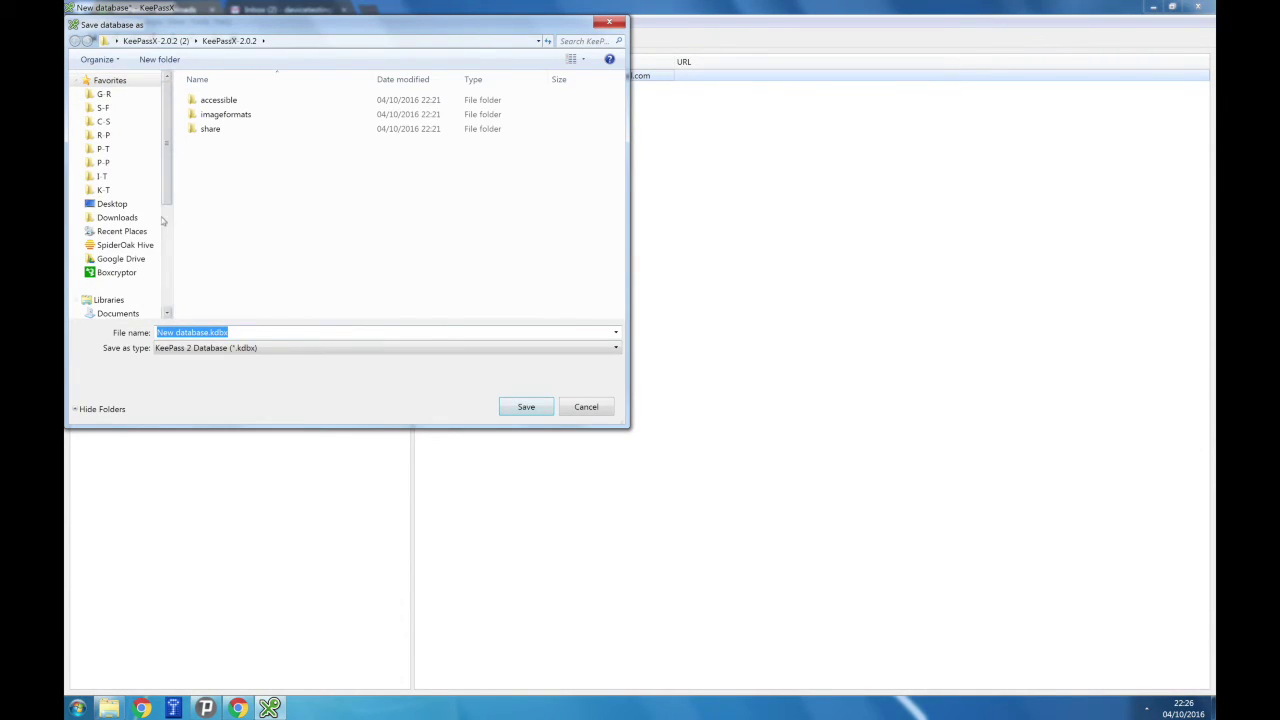
click(112, 204)
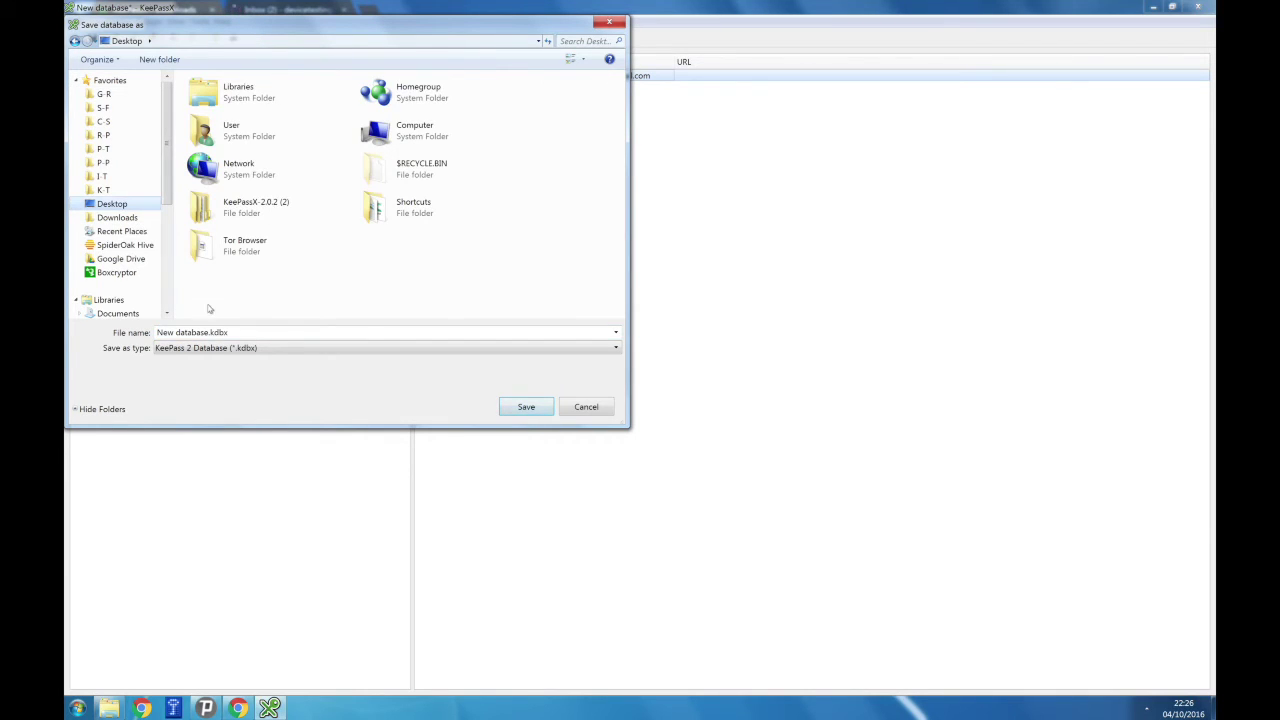
click(208, 332)
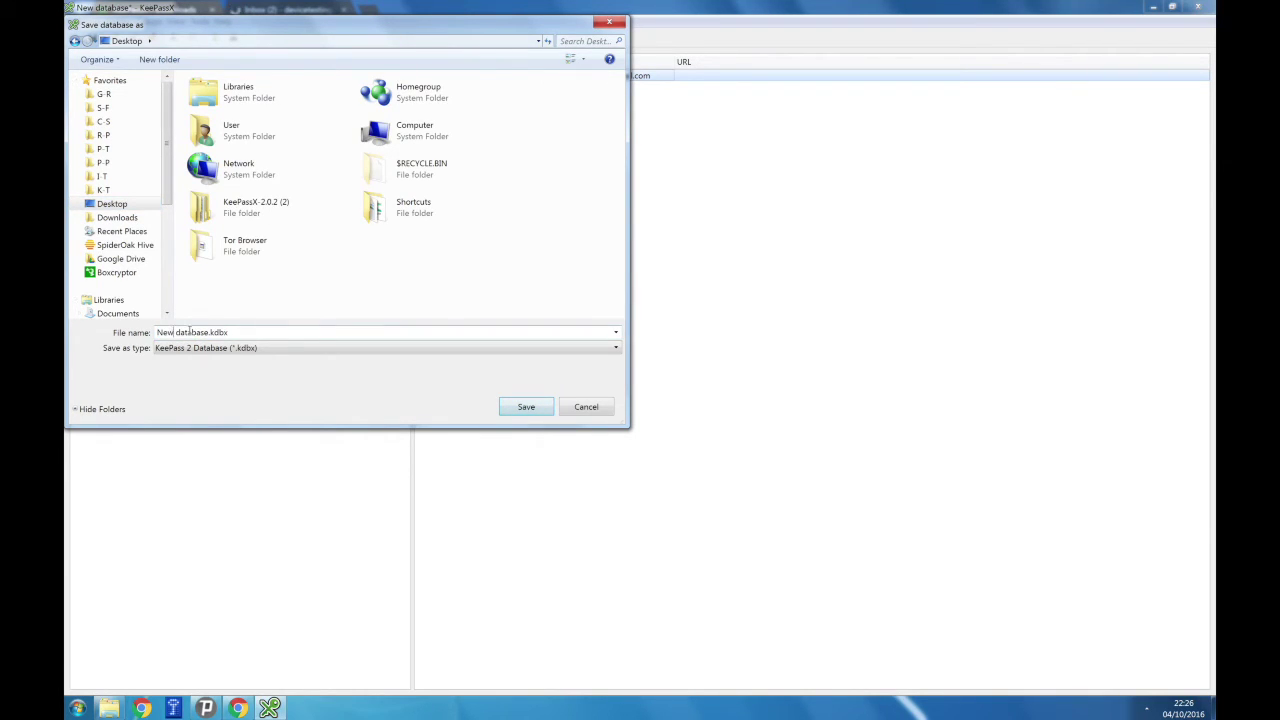
drag(208, 332, 127, 338)
text(MyKeePass)
key(Return)
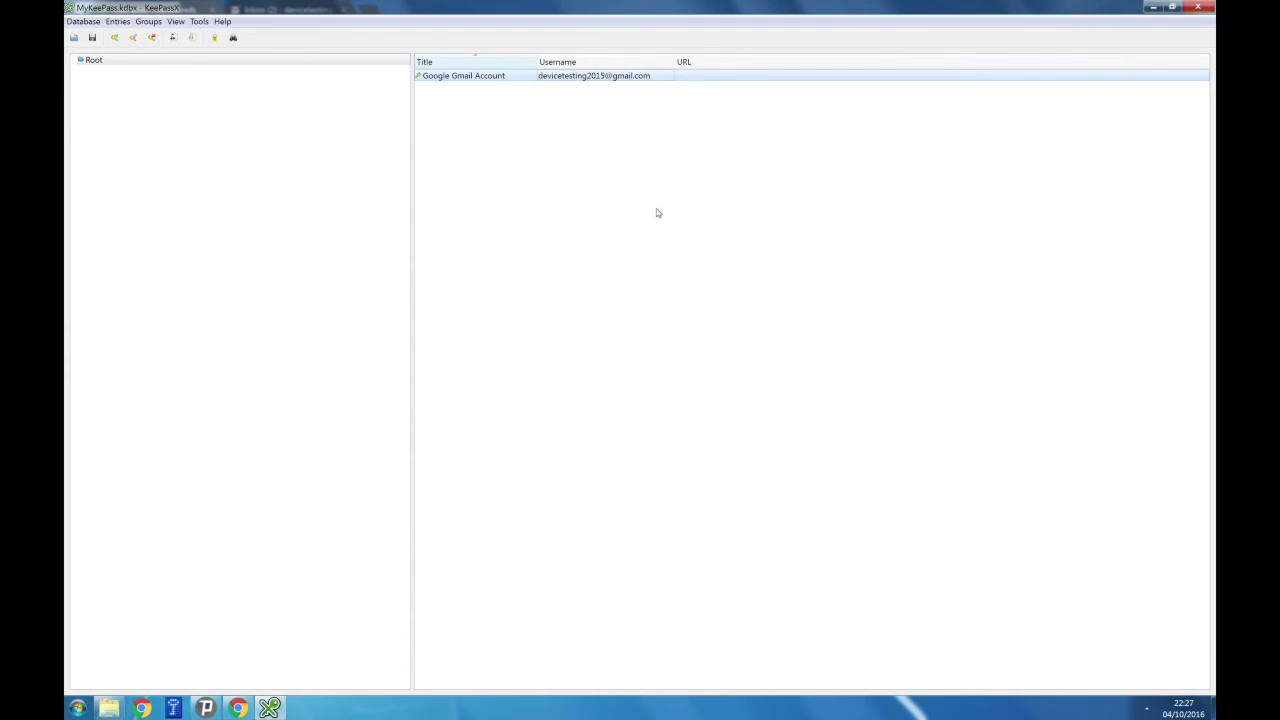
Close KeePassX and reopen MyKeePass.kdbx from the Desktop, enabling the master password.
click(1195, 7)
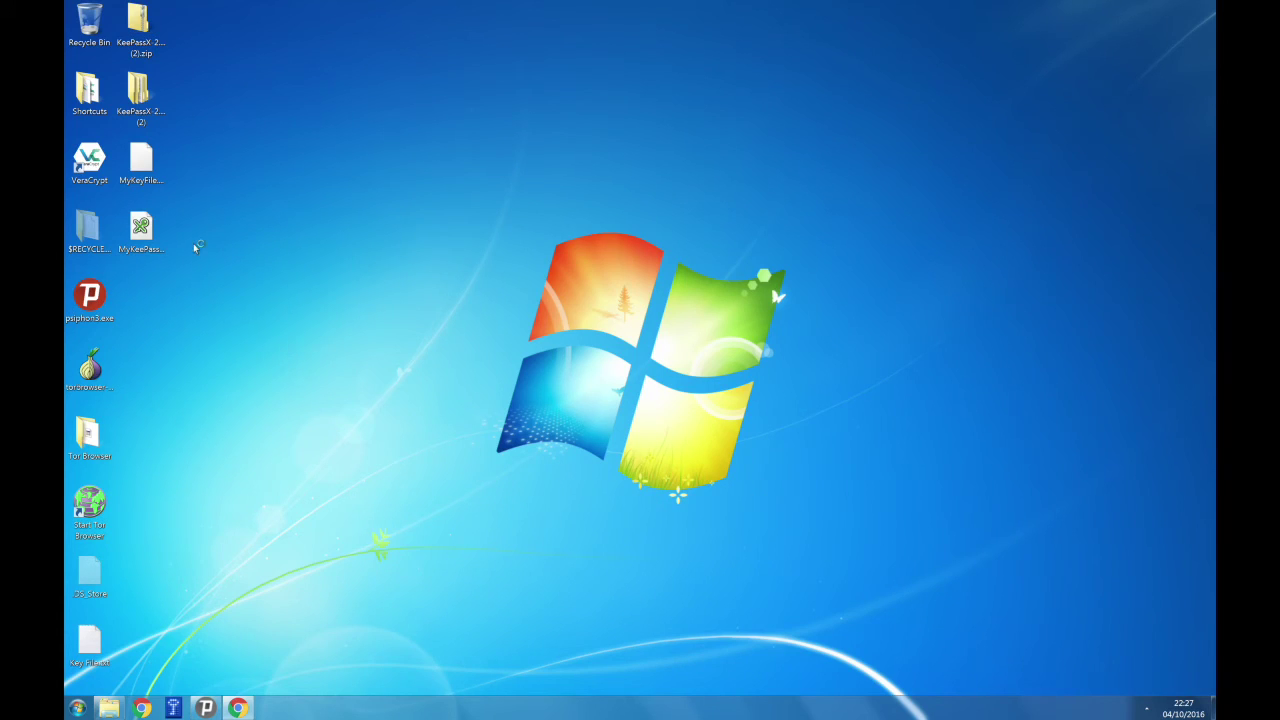
double_click(150, 232)
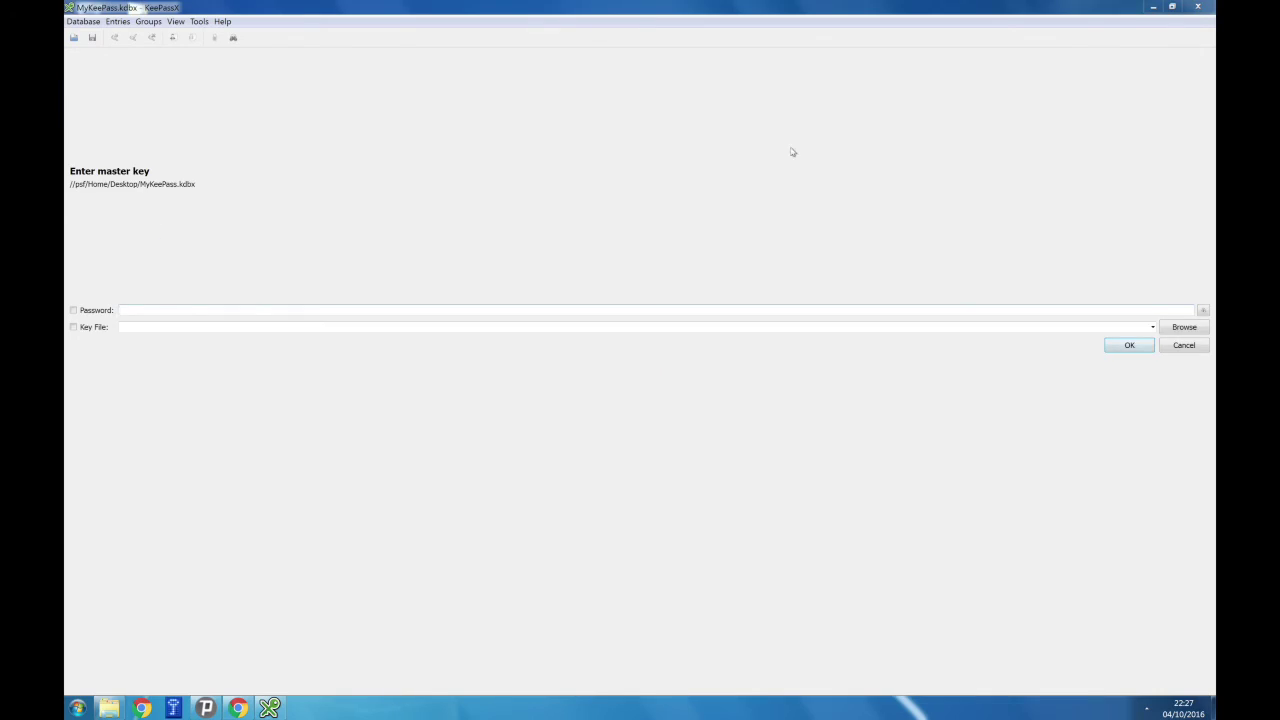
click(86, 311)
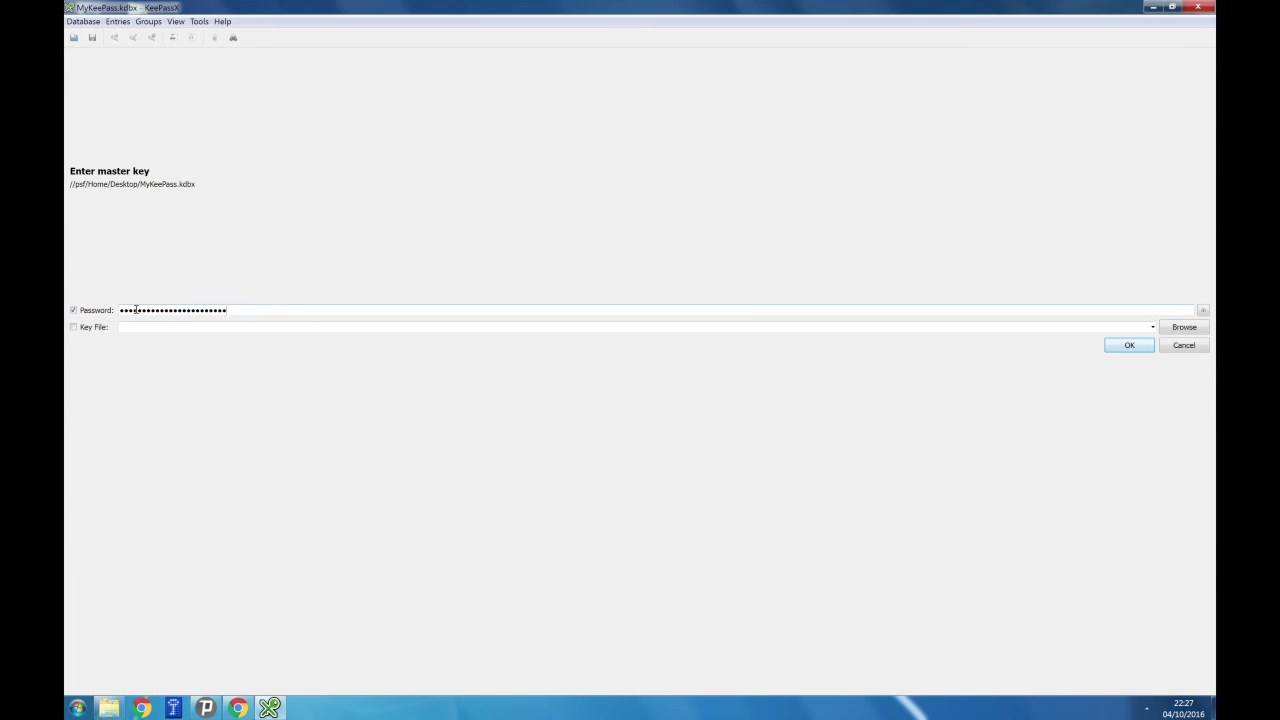
Select MyKeyFile.key as the key file and unlock the database.
click(88, 327)
click(1174, 330)
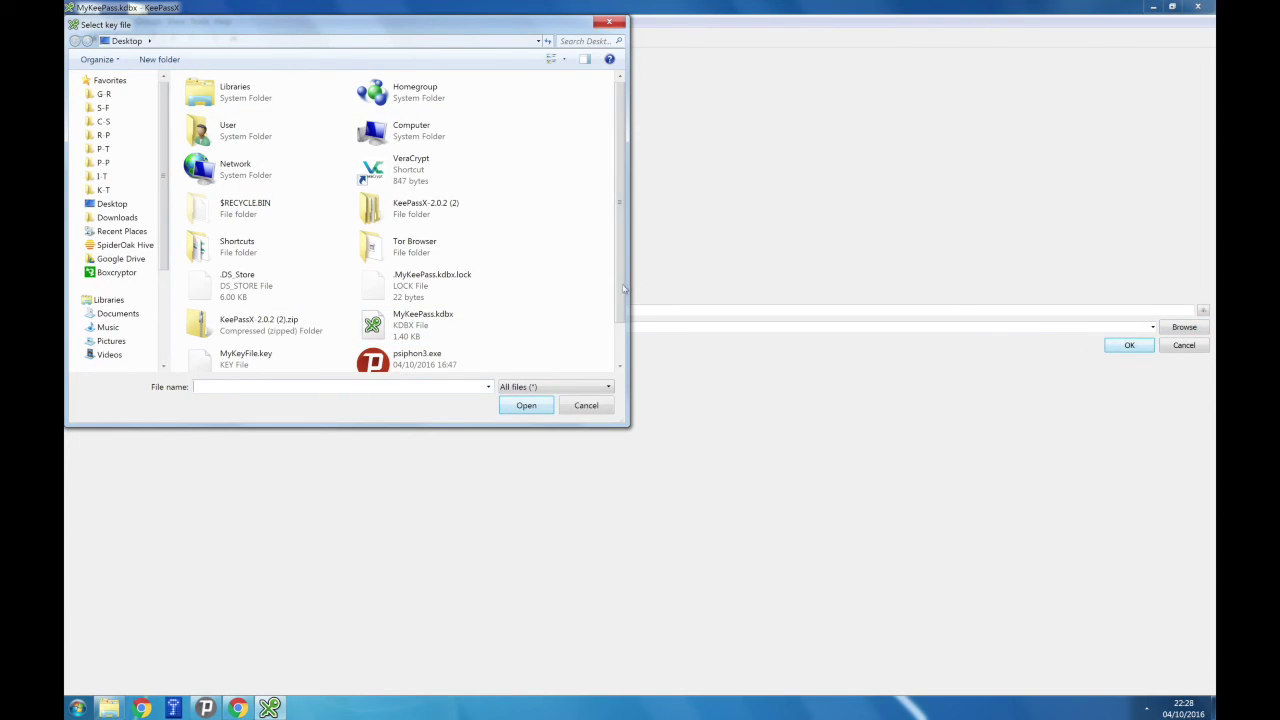
drag(620, 290, 618, 354)
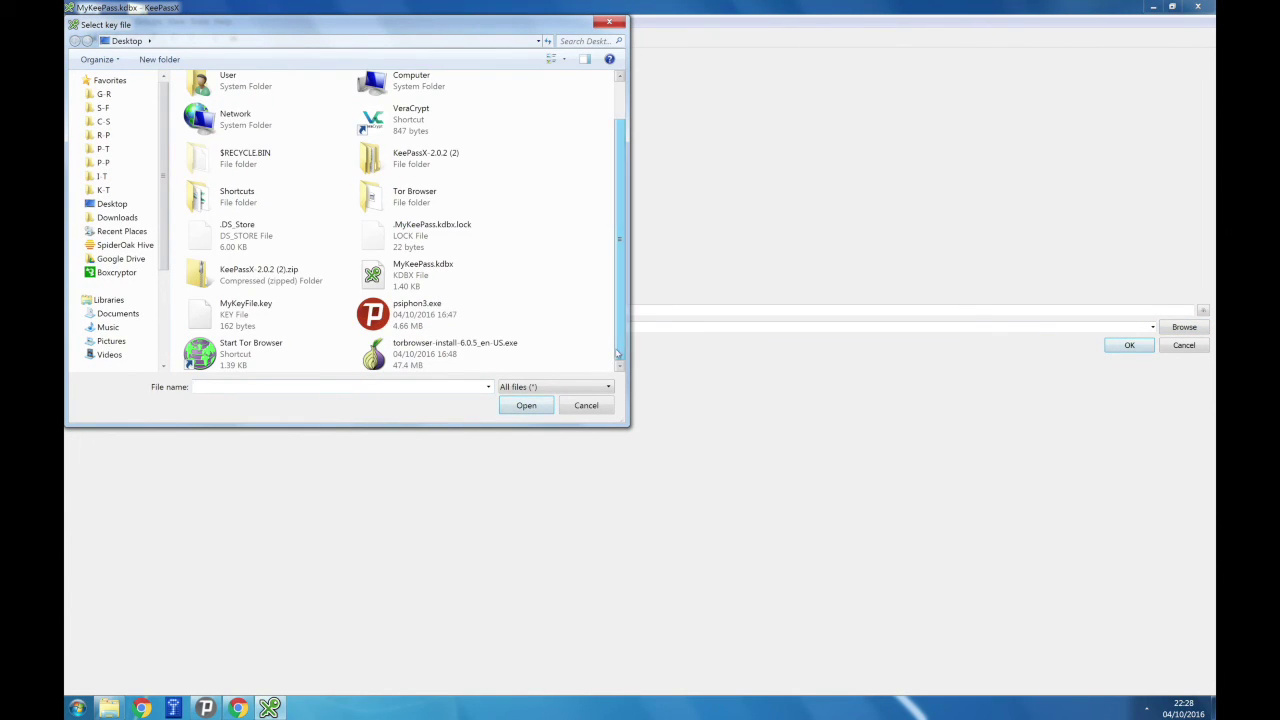
click(270, 318)
click(514, 406)
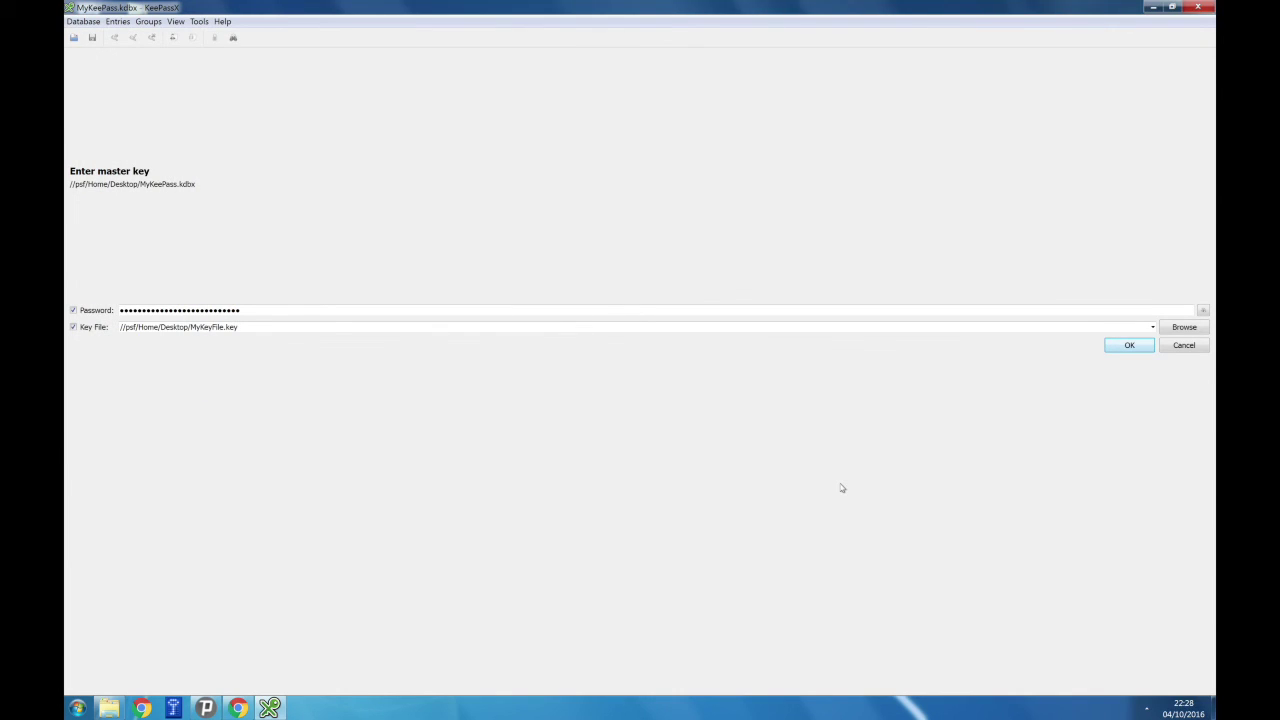
click(1127, 345)
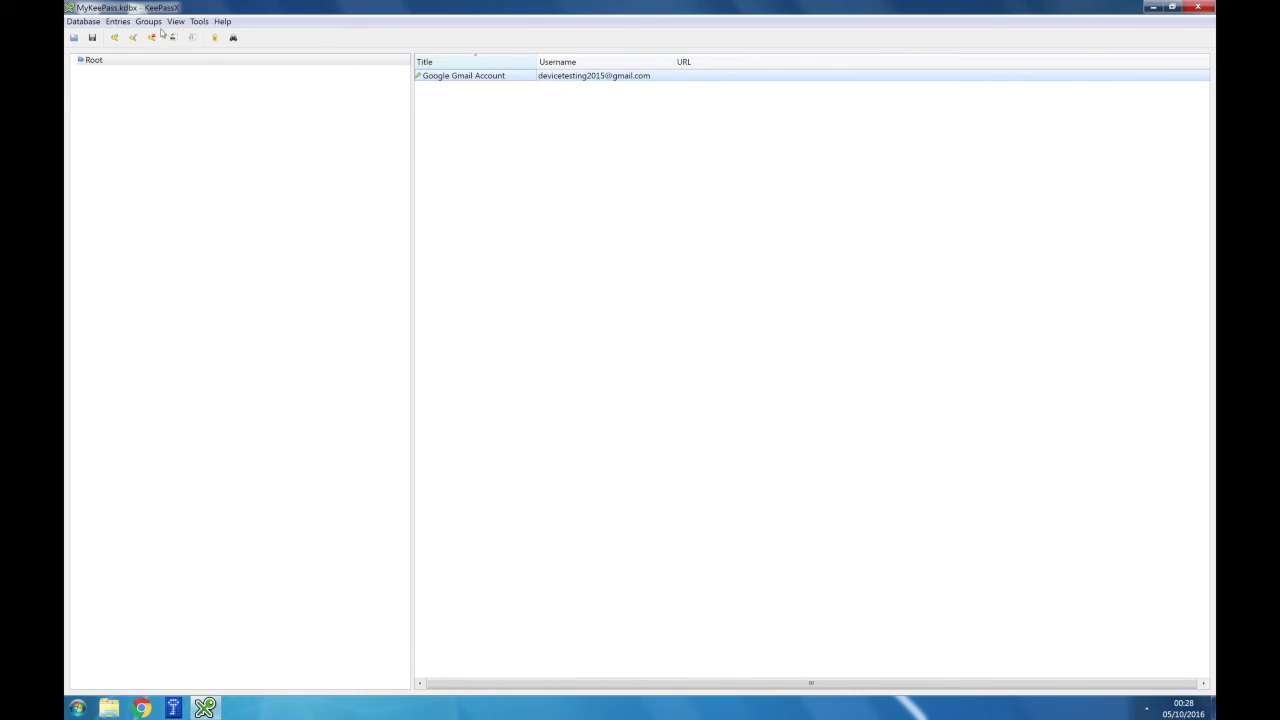
click(152, 22)
click(150, 22)
click(175, 21)
click(175, 21)
click(117, 22)
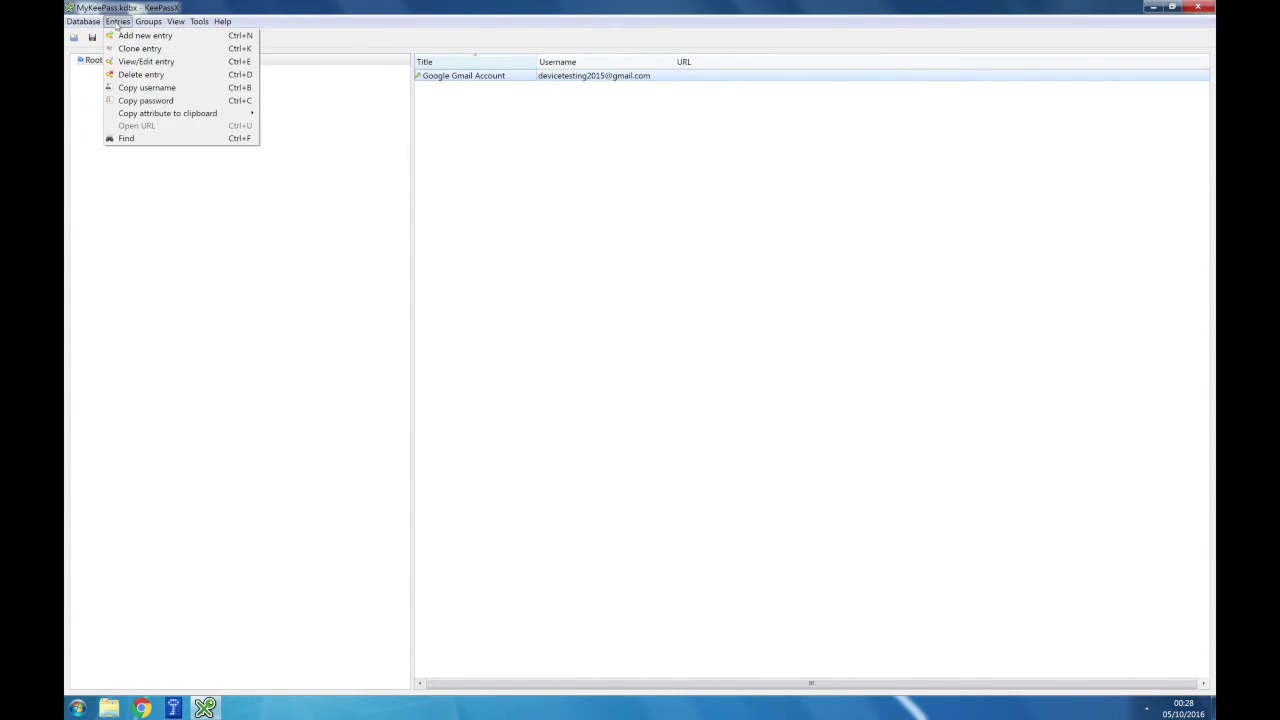
click(117, 22)
click(84, 22)
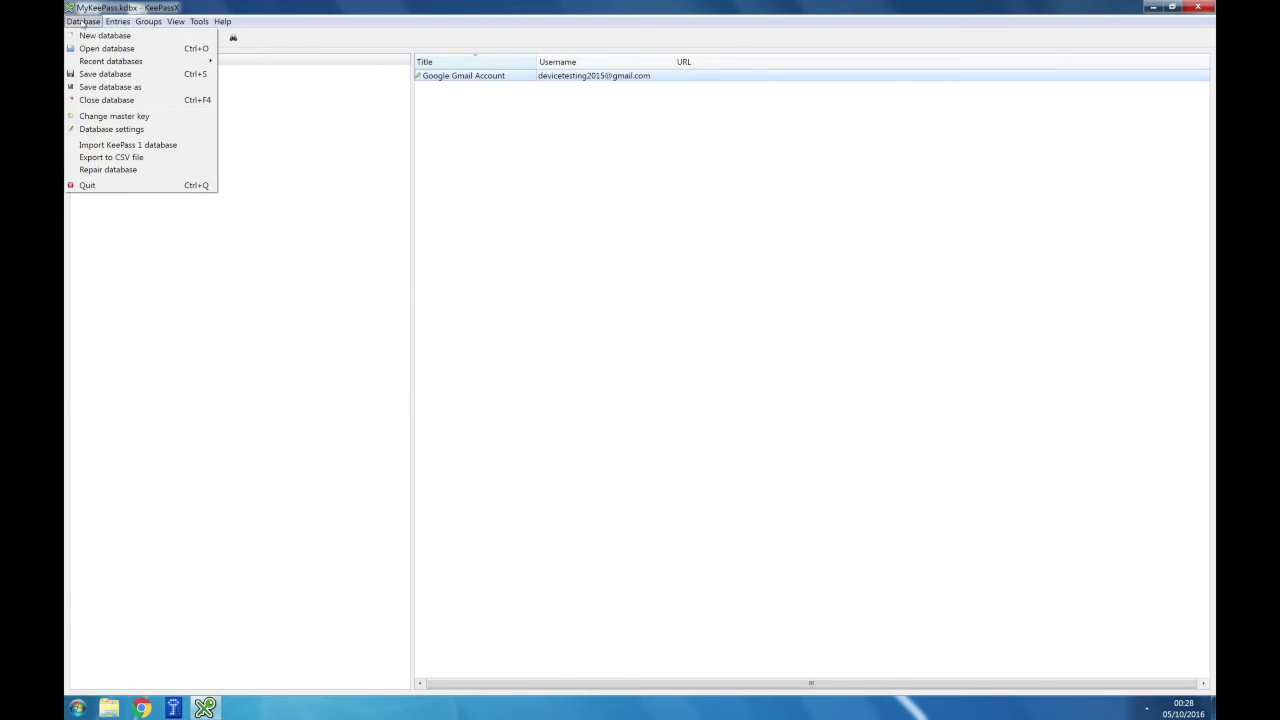
click(84, 22)
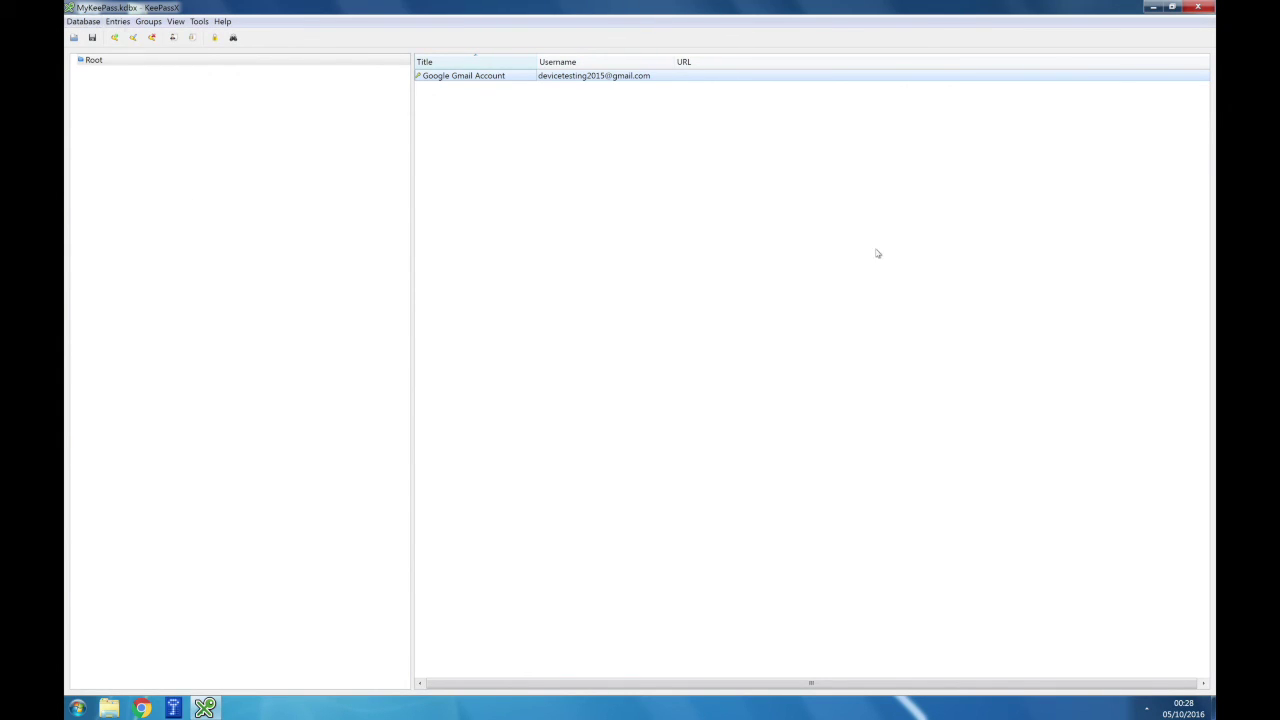